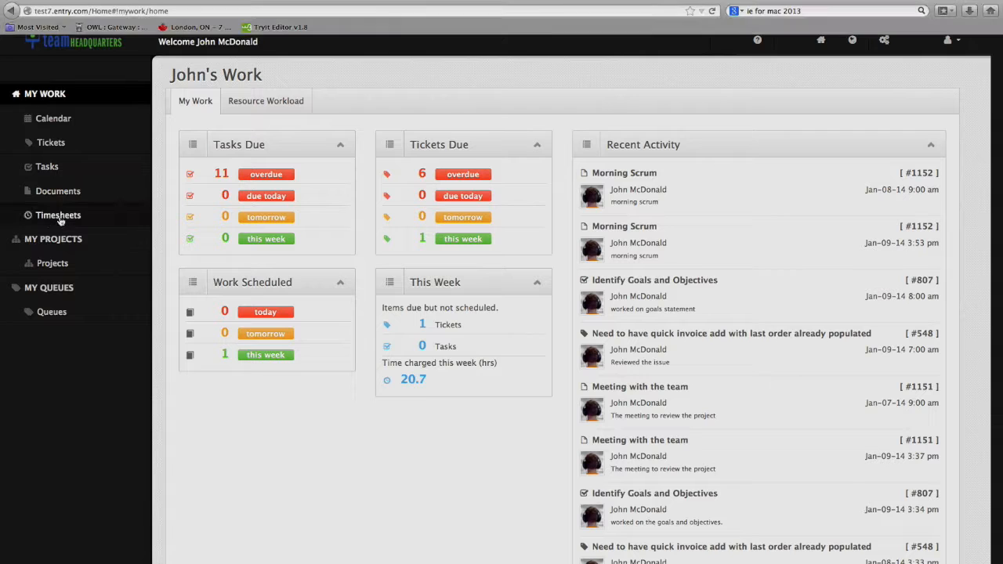
Open the personal timesheets and apply the All timesheet filter.
{"action": "left_click", "coordinate": [61, 219]}
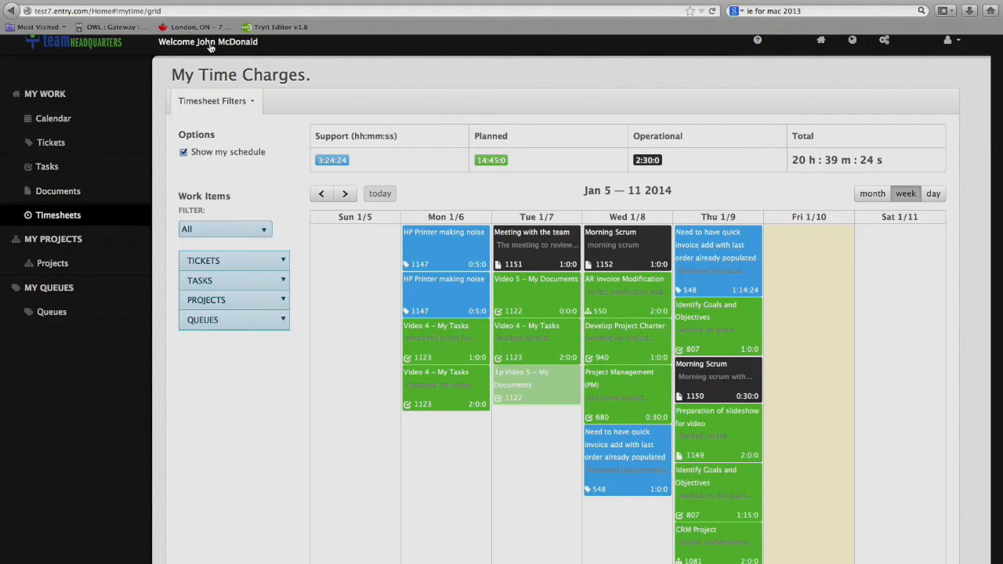
{"action": "left_click", "coordinate": [224, 100]}
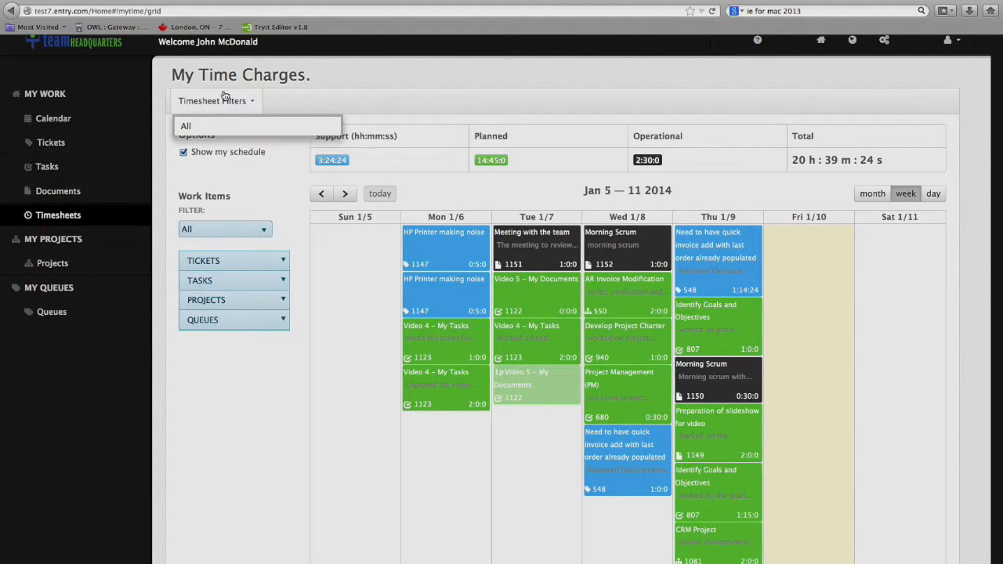
{"action": "left_click", "coordinate": [251, 126]}
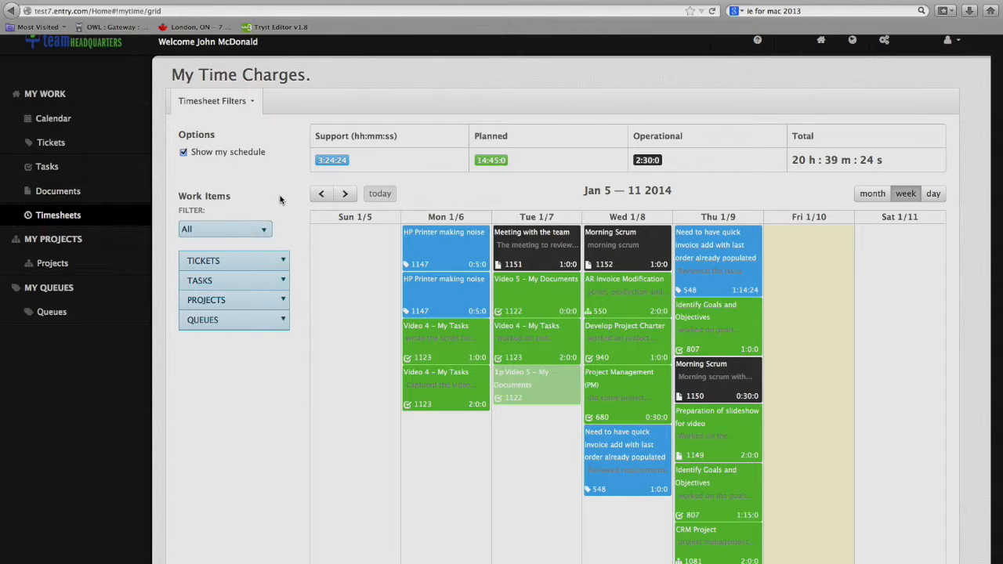
Hide the scheduled items in the timesheet calendar and show them again.
{"action": "left_click", "coordinate": [183, 153]}
{"action": "left_click", "coordinate": [185, 153]}
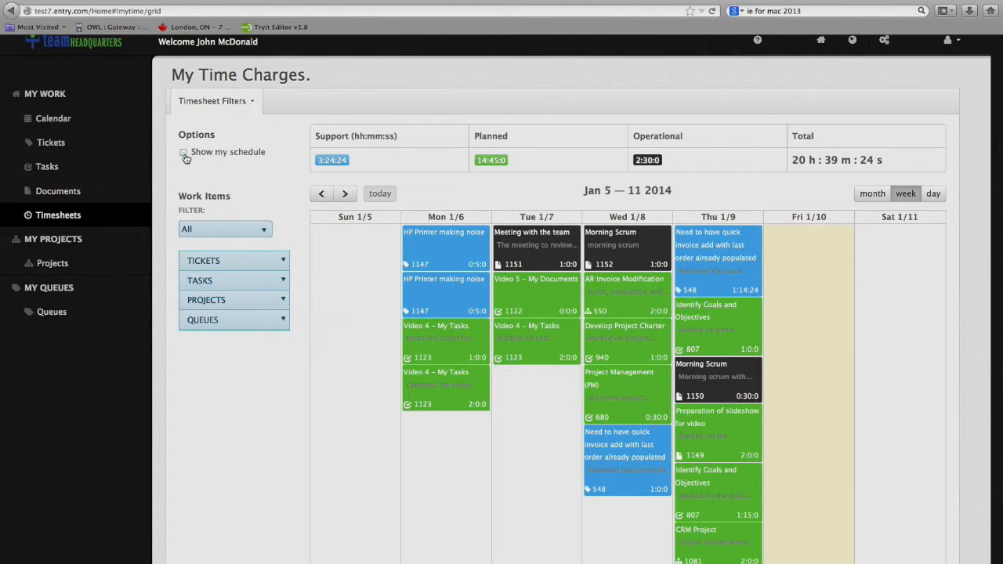
{"action": "left_click", "coordinate": [184, 154]}
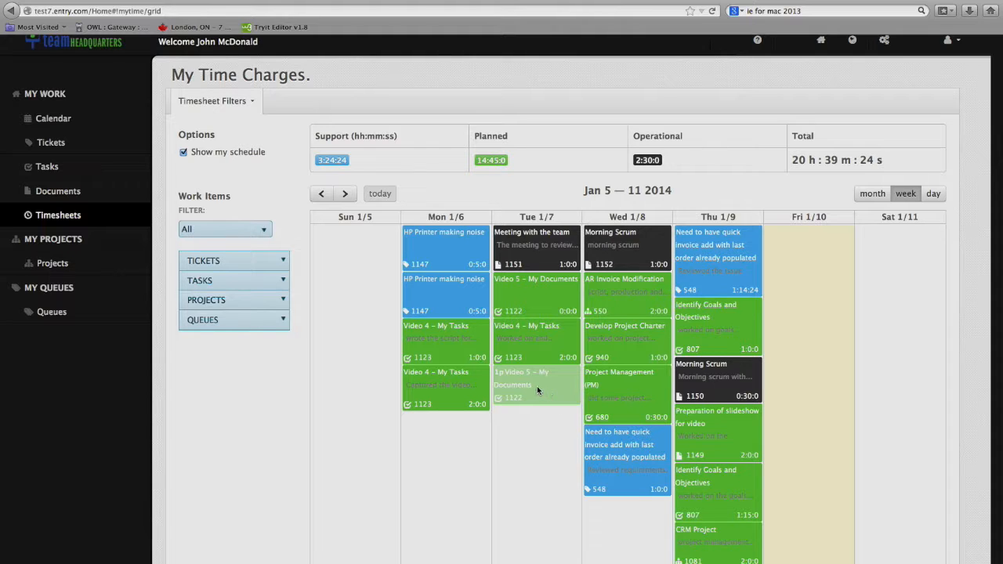
{"action": "scroll", "coordinate": [517, 384], "scroll_direction": "down", "scroll_amount": 1}
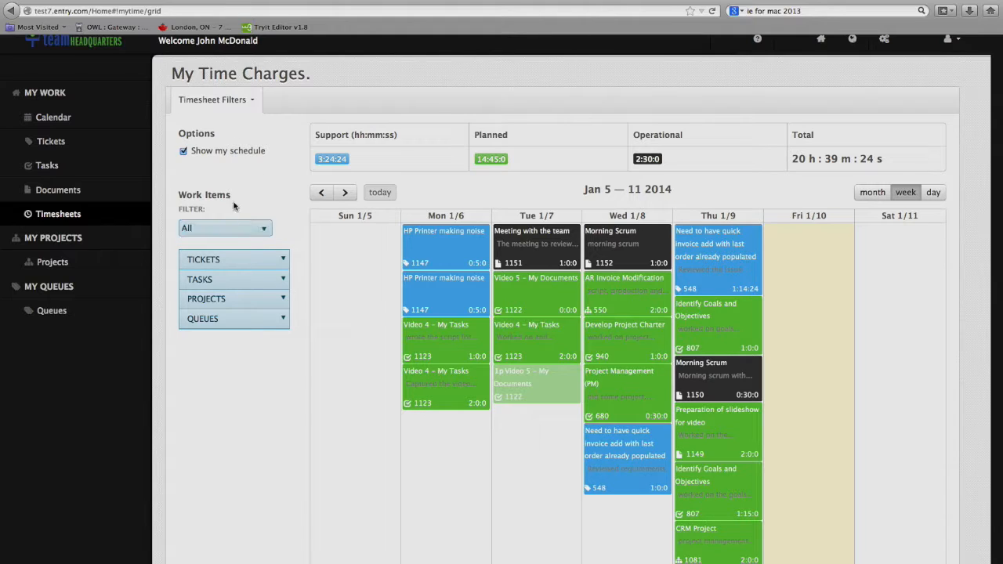
Filter the timesheet's work items to Overdue.
{"action": "left_click", "coordinate": [264, 231]}
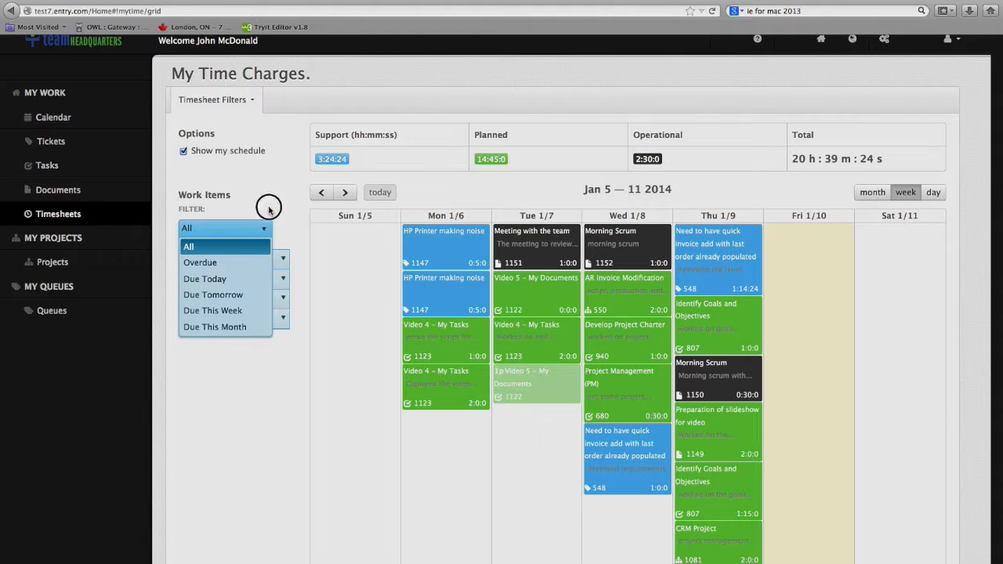
{"action": "left_click", "coordinate": [261, 228]}
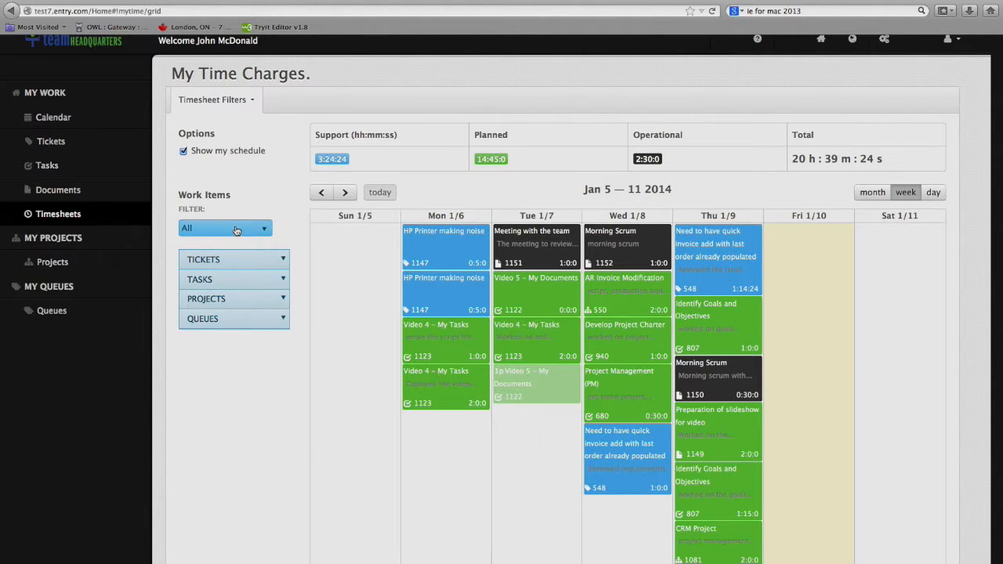
{"action": "left_click", "coordinate": [235, 229]}
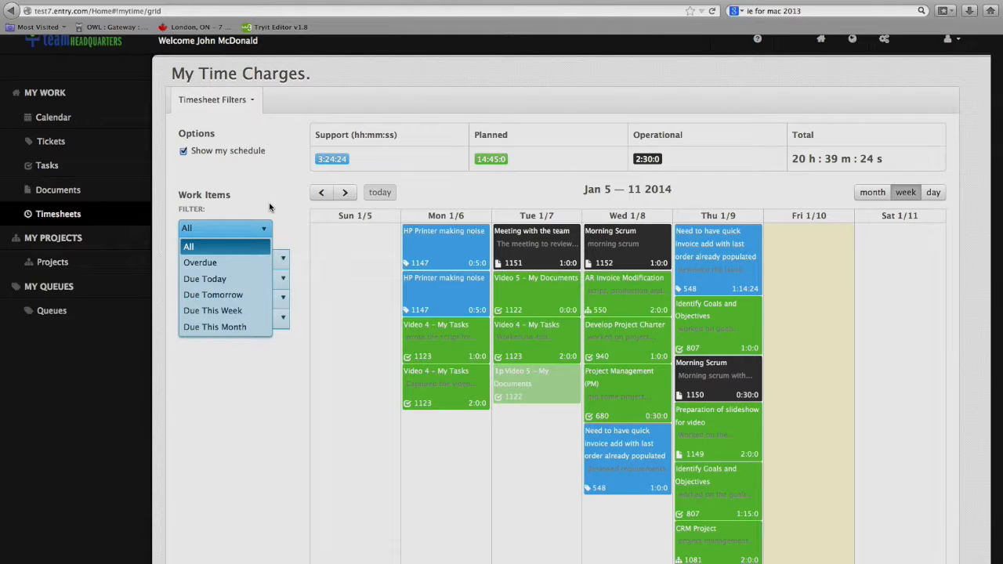
{"action": "left_click", "coordinate": [214, 264]}
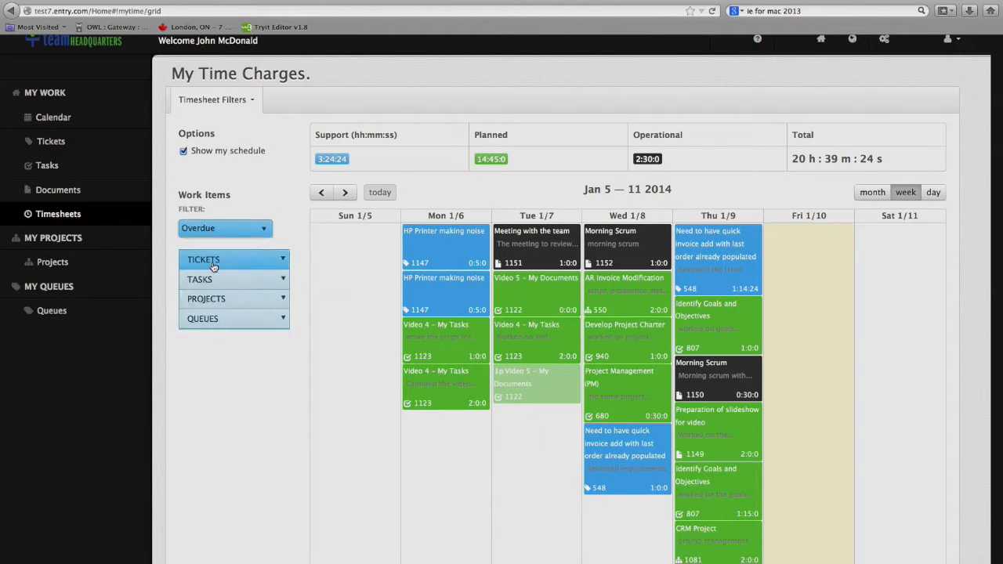
Expand the list of overdue tickets and read the description of the label printer ticket.
{"action": "left_click", "coordinate": [275, 261]}
{"action": "scroll", "coordinate": [261, 285], "scroll_direction": "down", "scroll_amount": 2}
{"action": "scroll", "coordinate": [261, 285], "scroll_direction": "down", "scroll_amount": 2}
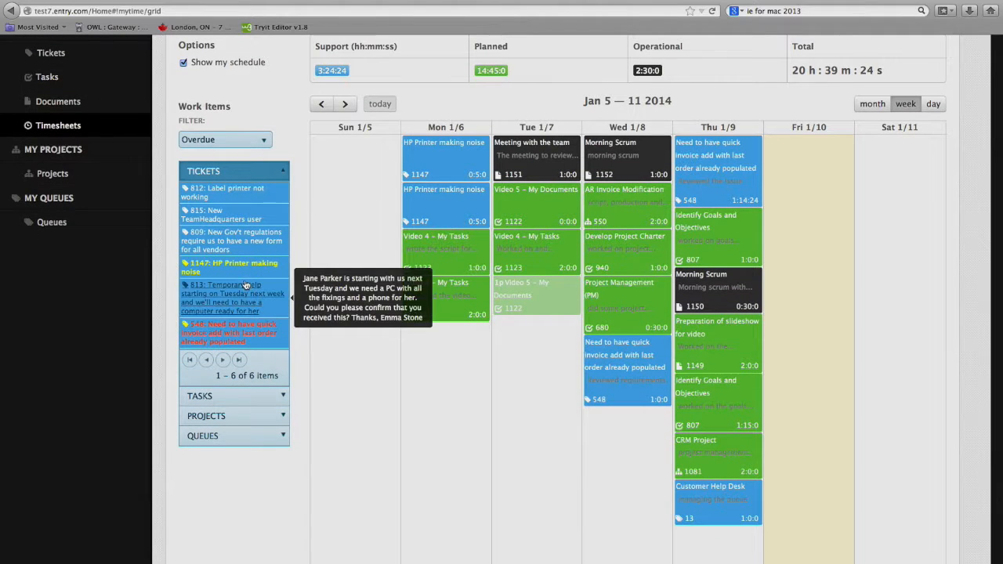
{"action": "mouse_move", "coordinate": [242, 193]}
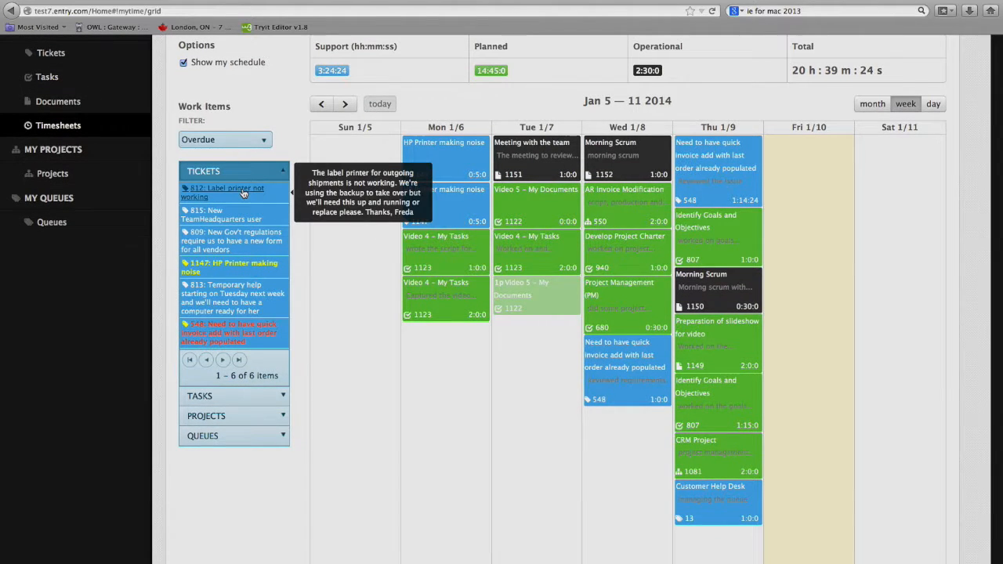
{"action": "scroll", "coordinate": [242, 196], "scroll_direction": "up", "scroll_amount": 1}
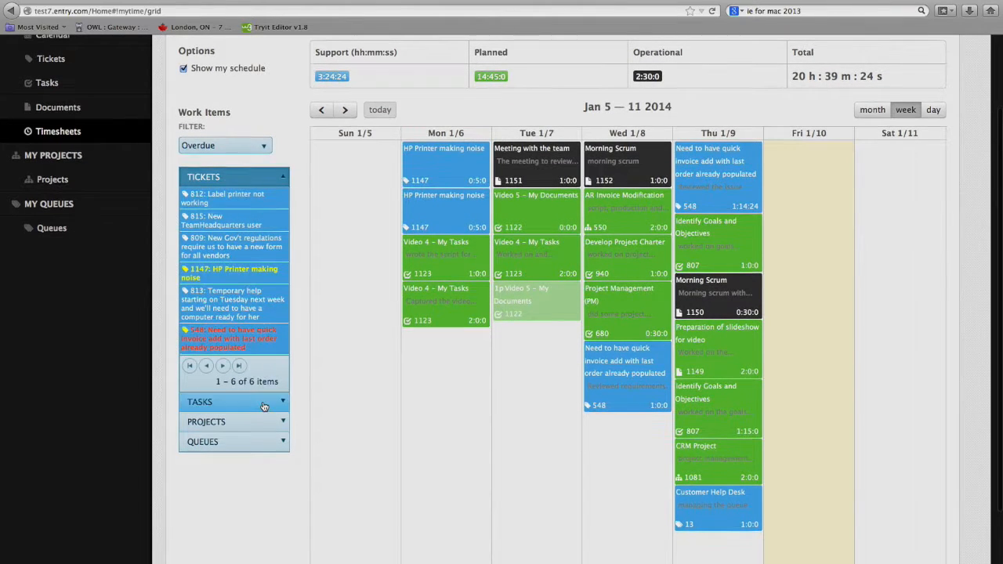
Switch the work item filter to All to compare the tickets, then restore it to Overdue.
{"action": "left_click", "coordinate": [231, 146]}
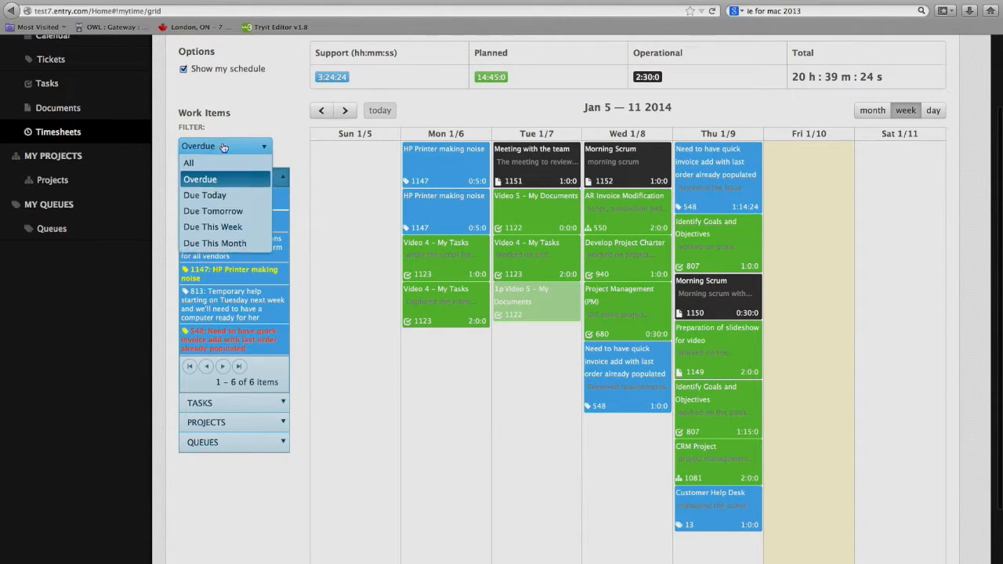
{"action": "left_click", "coordinate": [199, 160]}
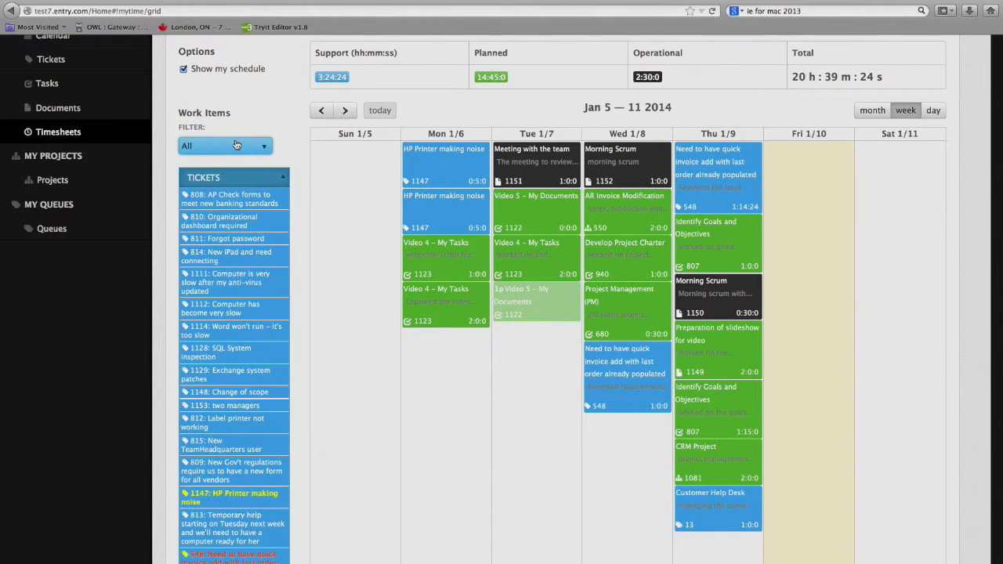
{"action": "left_click", "coordinate": [236, 146]}
{"action": "left_click", "coordinate": [221, 180]}
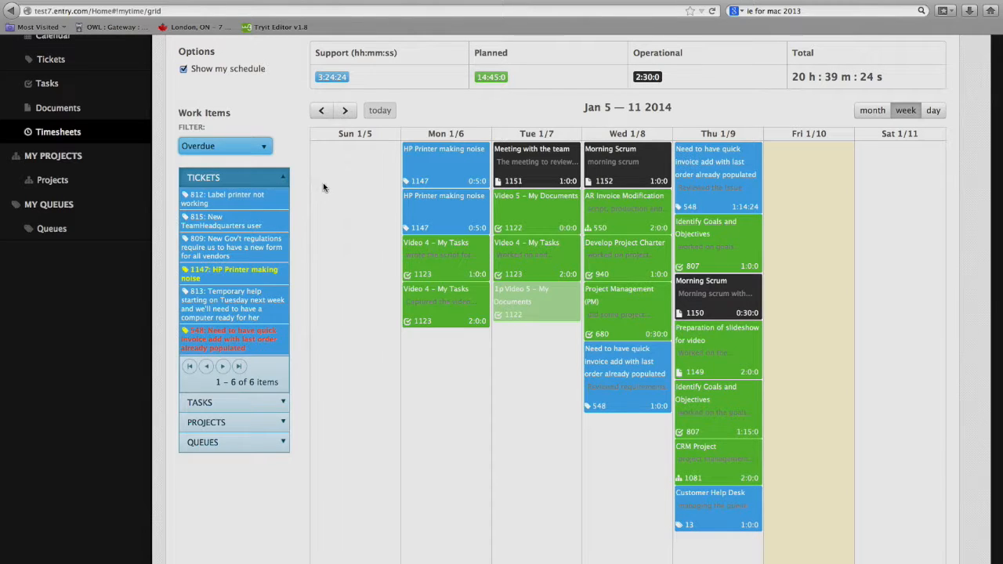
Examine the overdue tasks, then return to the overdue tickets and inspect the highlighted ones.
{"action": "scroll", "coordinate": [322, 187], "scroll_direction": "down", "scroll_amount": 1}
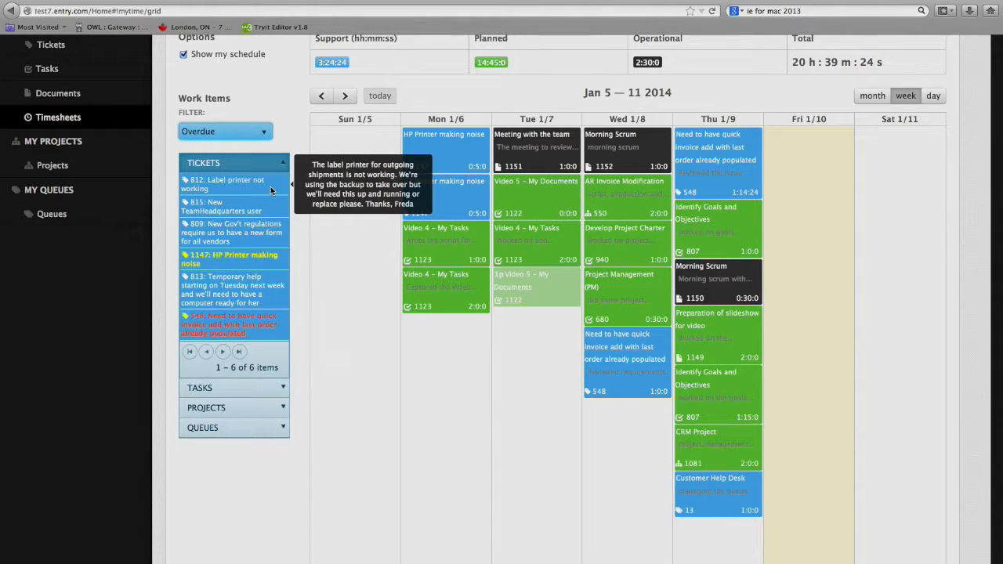
{"action": "left_click", "coordinate": [269, 387]}
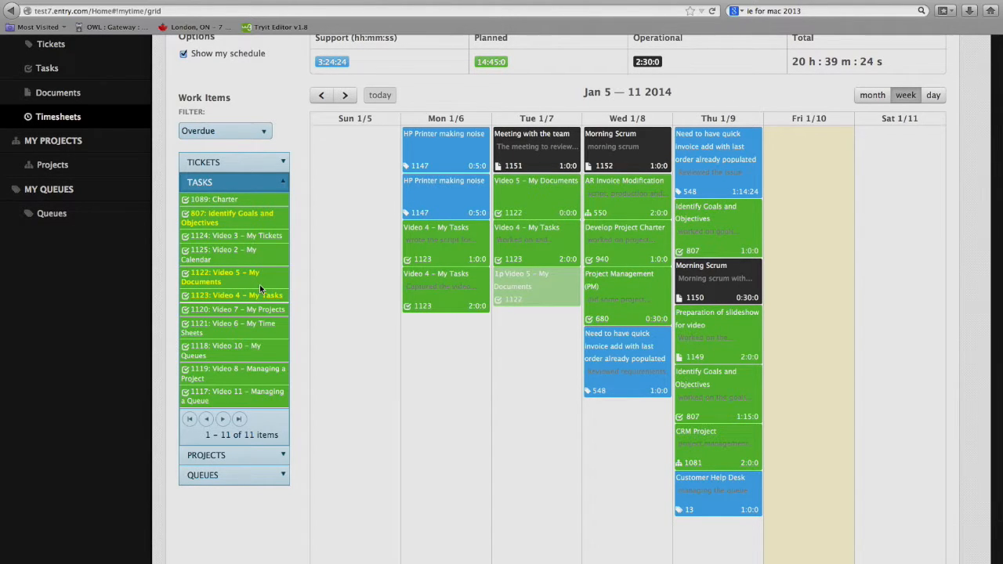
{"action": "scroll", "coordinate": [260, 285], "scroll_direction": "down", "scroll_amount": 1}
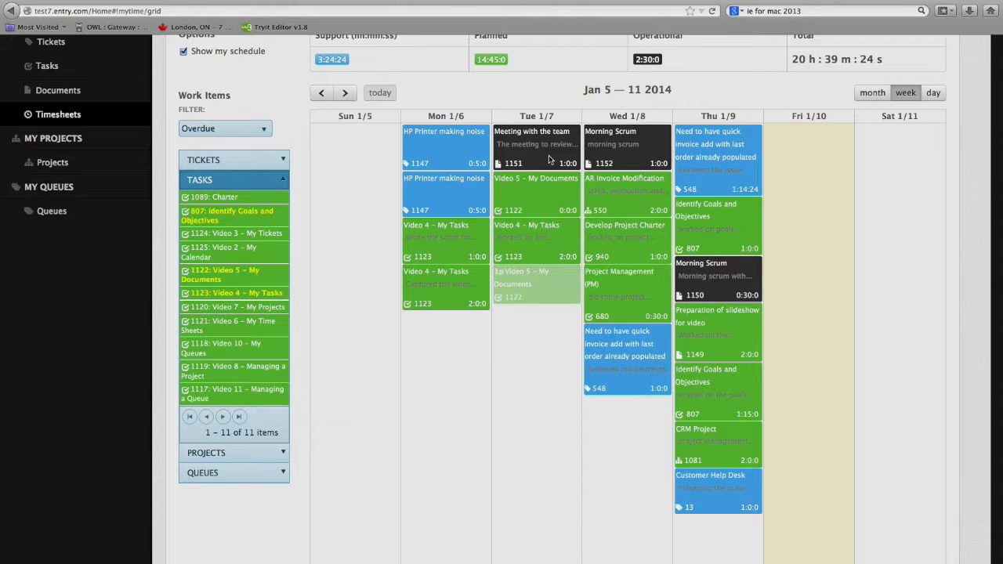
{"action": "left_click", "coordinate": [227, 161]}
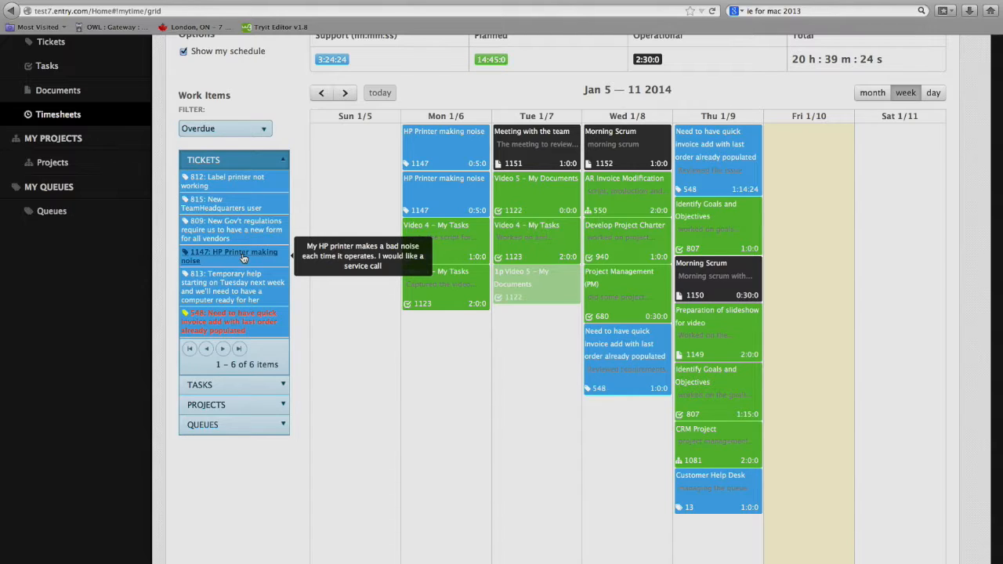
{"action": "mouse_move", "coordinate": [240, 322]}
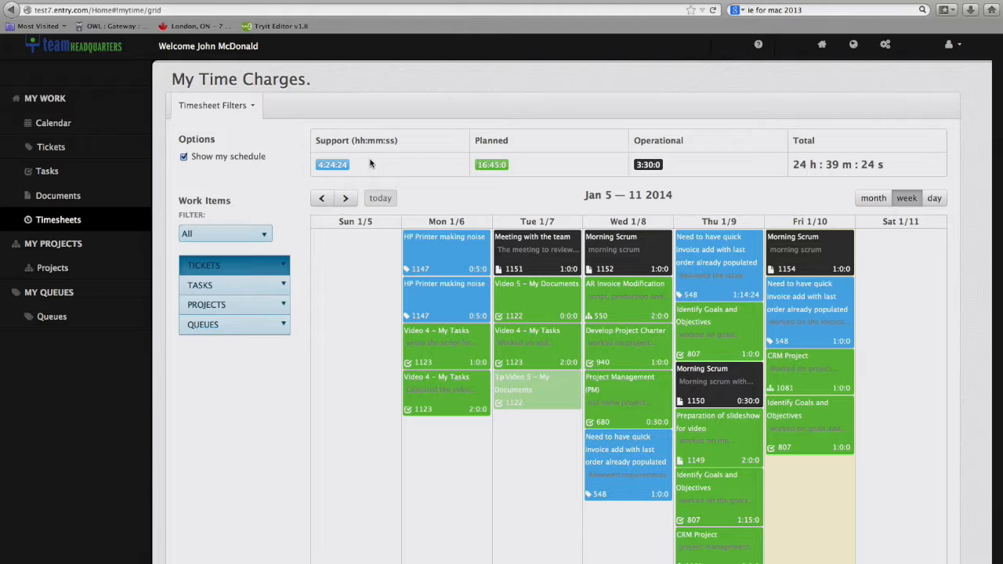
View the time charges by month and by day, then return to the week view.
{"action": "left_click", "coordinate": [873, 198]}
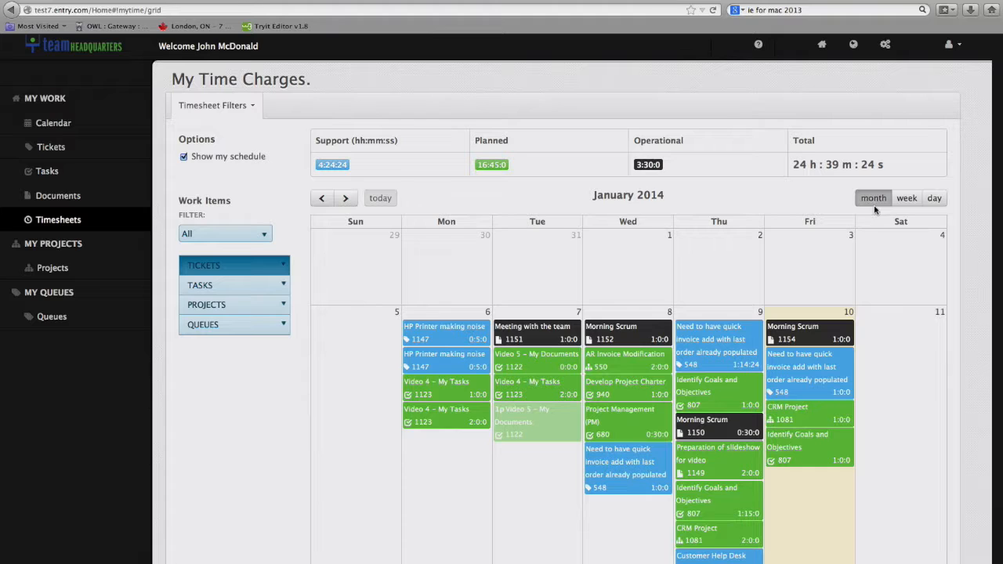
{"action": "scroll", "coordinate": [868, 238], "scroll_direction": "down", "scroll_amount": 3}
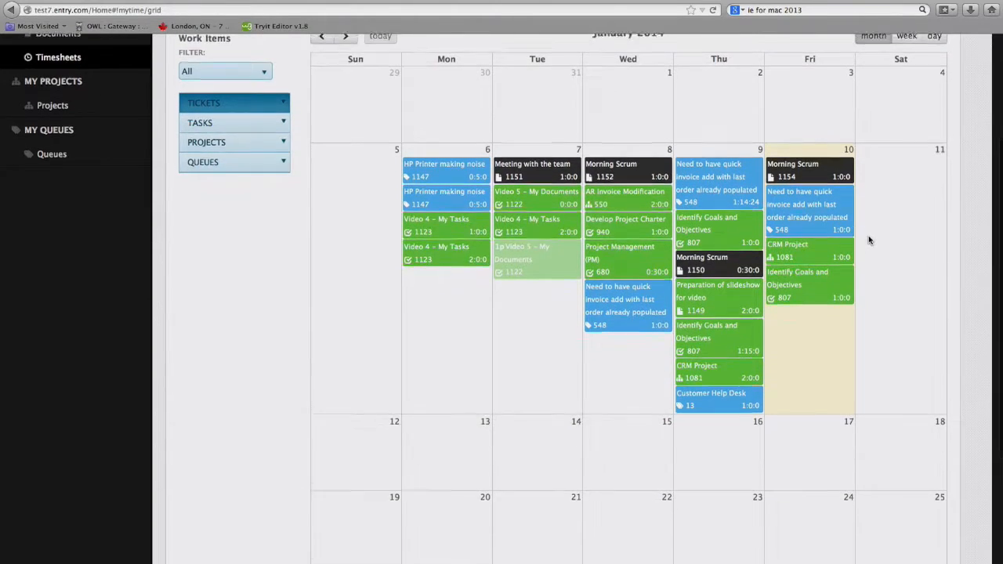
{"action": "scroll", "coordinate": [868, 240], "scroll_direction": "up", "scroll_amount": 5}
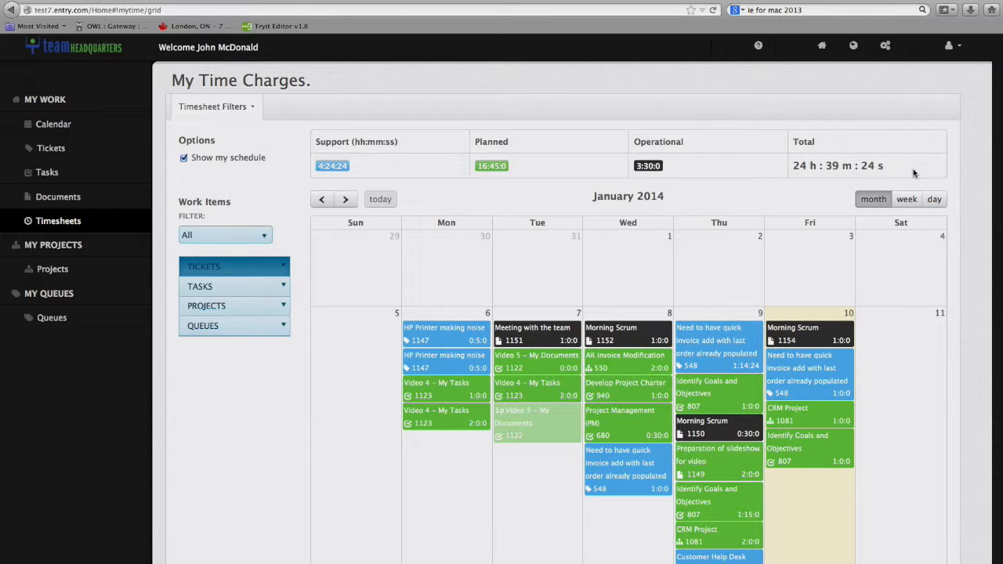
{"action": "left_click", "coordinate": [933, 200]}
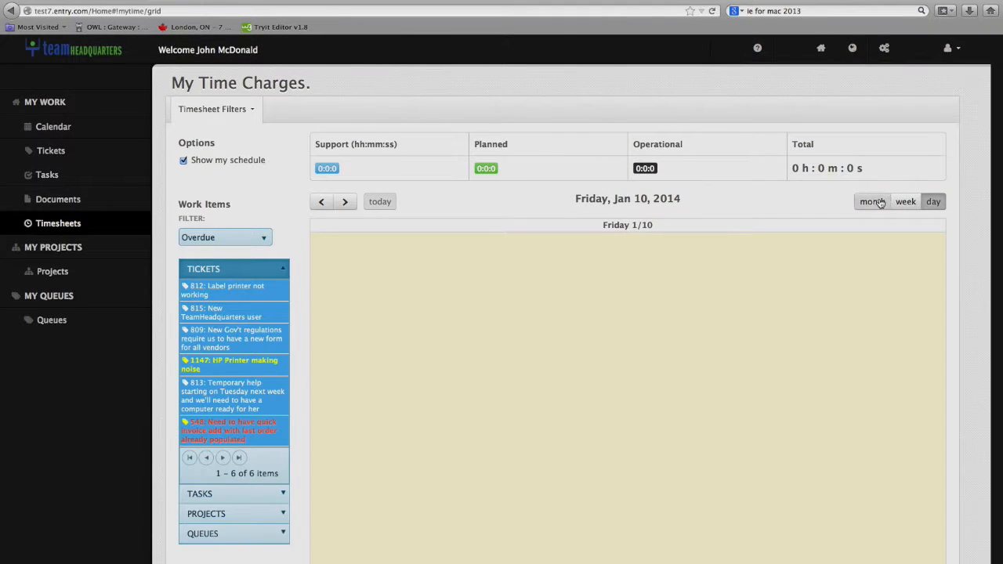
{"action": "left_click", "coordinate": [903, 202]}
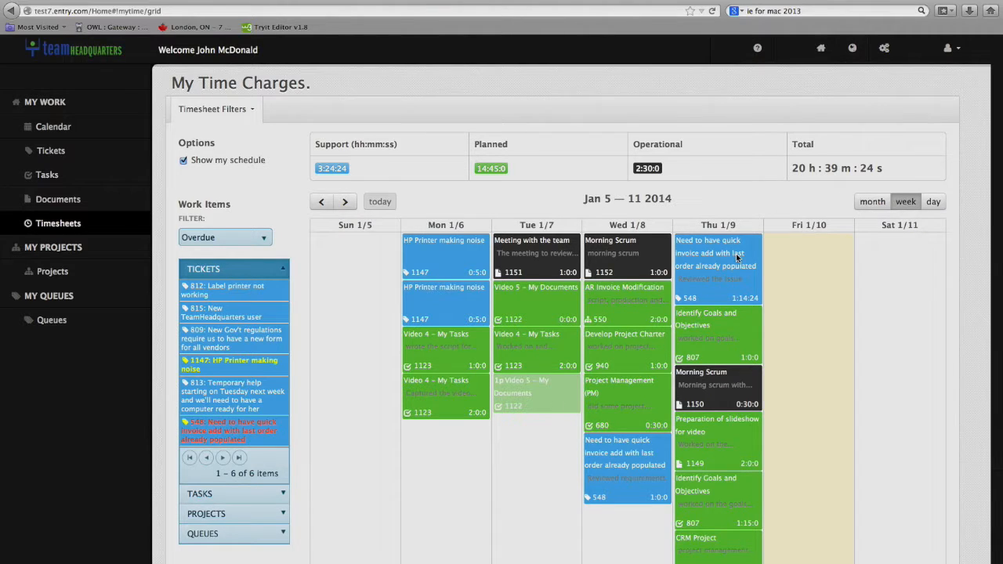
Charge 1 hour to ticket 548 on Friday 1/10 with the comment "worked on the invoice add ticket" and save it.
{"action": "scroll", "coordinate": [736, 253], "scroll_direction": "down", "scroll_amount": 5}
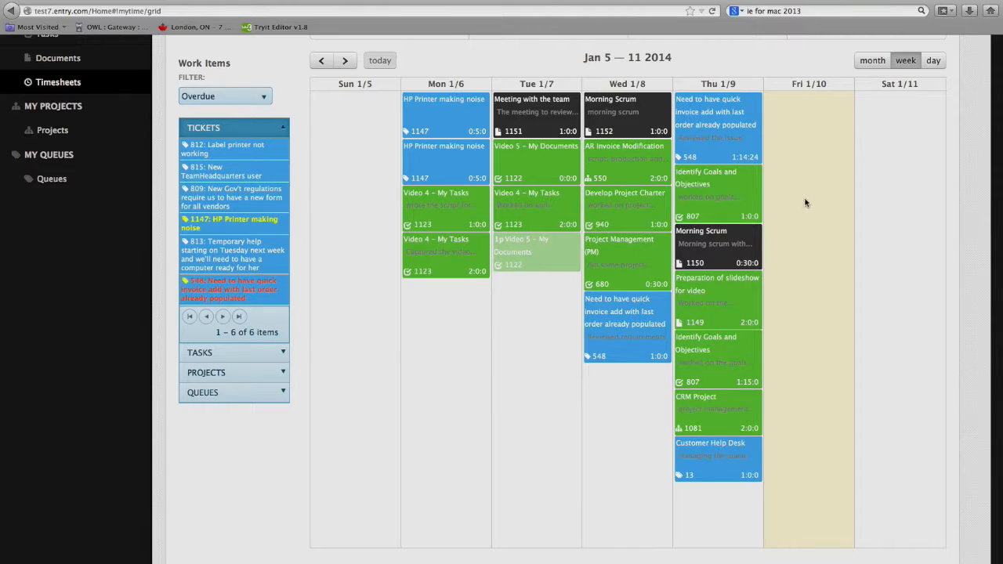
{"action": "scroll", "coordinate": [830, 205], "scroll_direction": "up", "scroll_amount": 1}
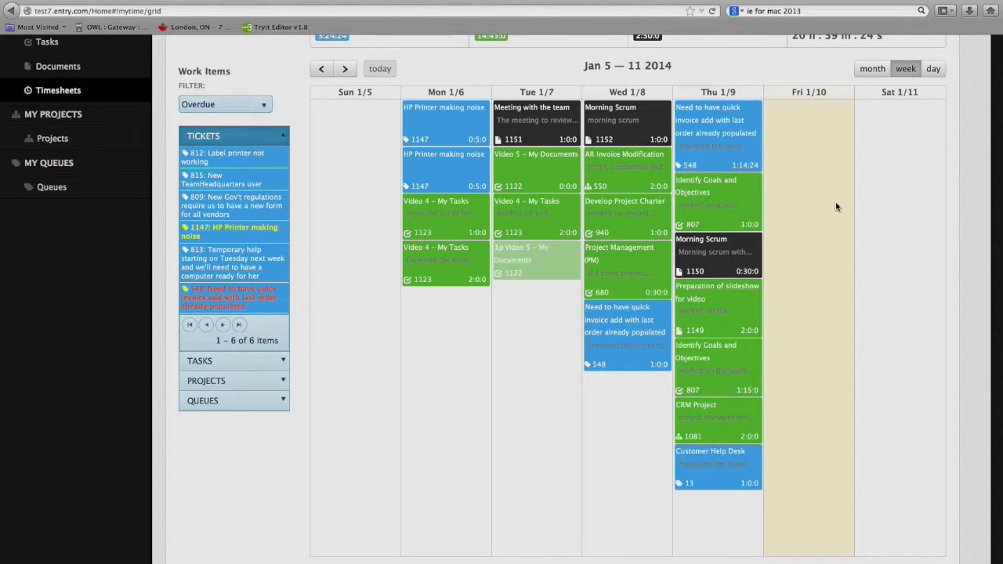
{"action": "mouse_move", "coordinate": [232, 291]}
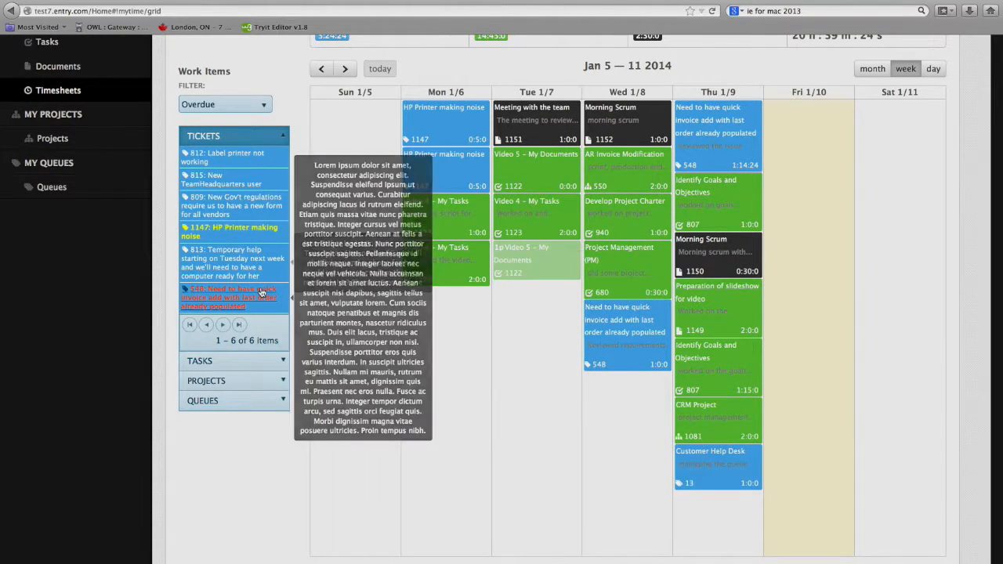
{"action": "left_click_drag", "start_coordinate": [232, 292], "coordinate": [779, 160]}
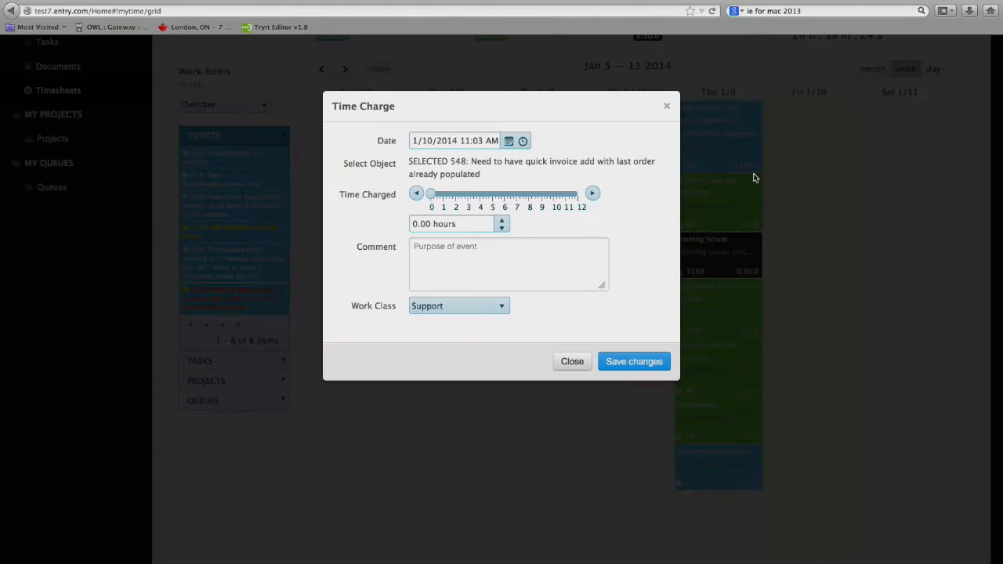
{"action": "left_click", "coordinate": [443, 209]}
{"action": "left_click", "coordinate": [451, 244]}
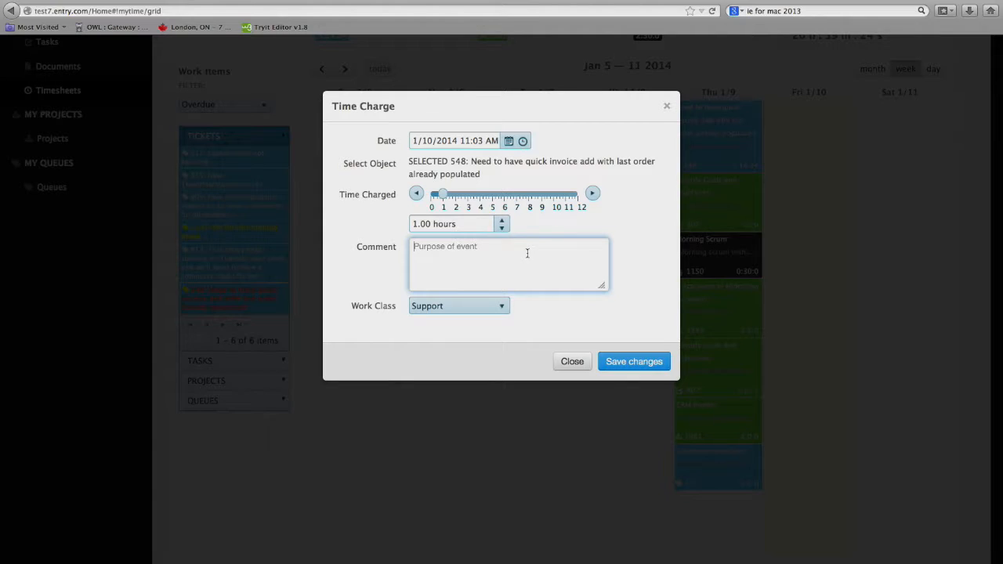
{"action": "type", "text": "worked on the invoice add ticket"}
{"action": "left_click", "coordinate": [627, 363]}
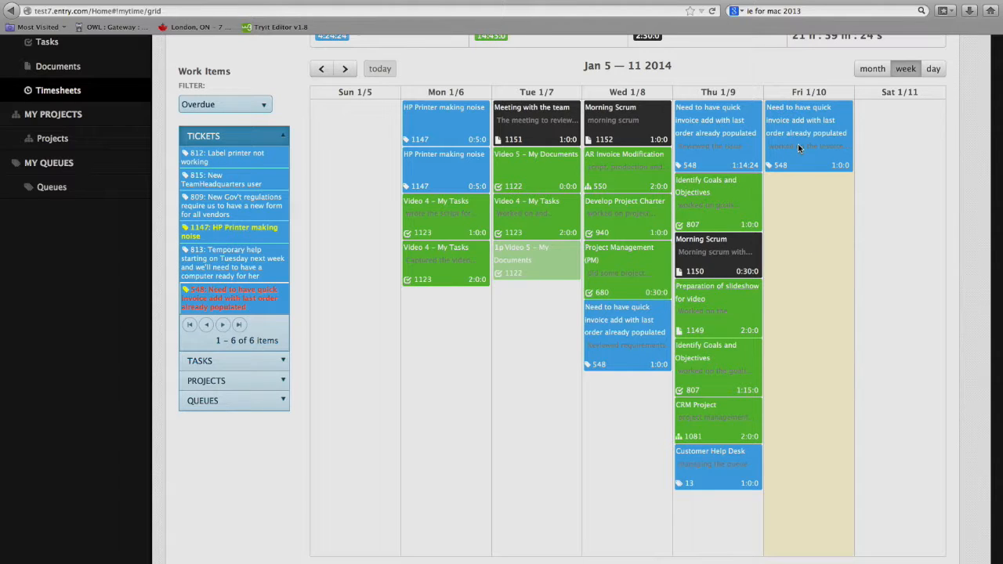
Open ticket 548 from its Friday 1/10 time charge, view its update history and close it.
{"action": "left_click", "coordinate": [792, 124]}
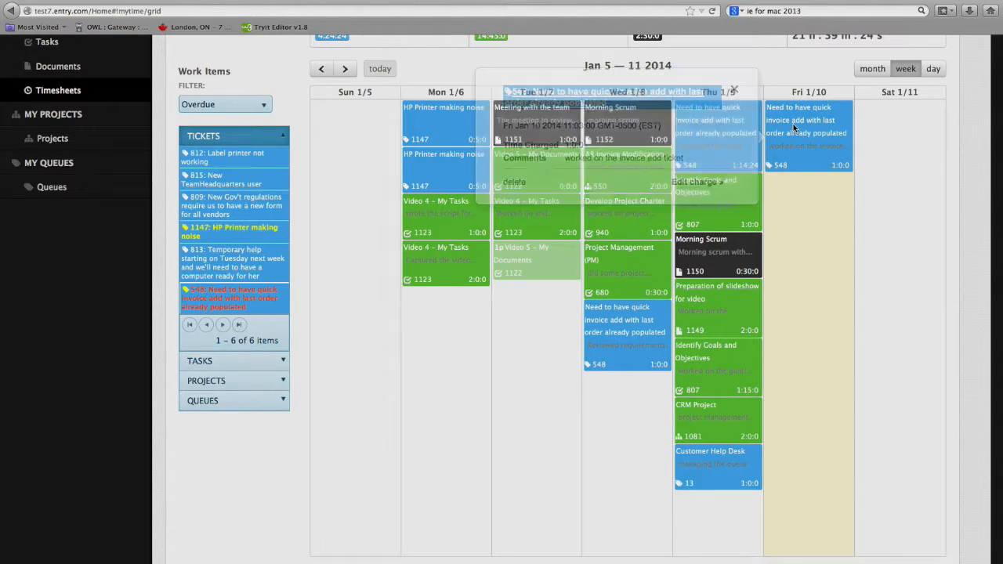
{"action": "left_click", "coordinate": [656, 94]}
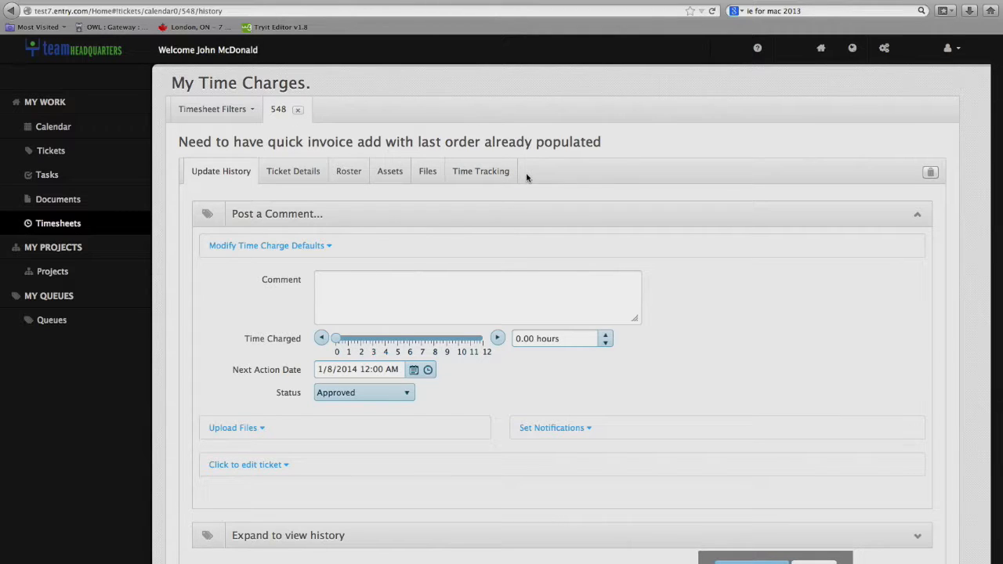
{"action": "left_click", "coordinate": [298, 111]}
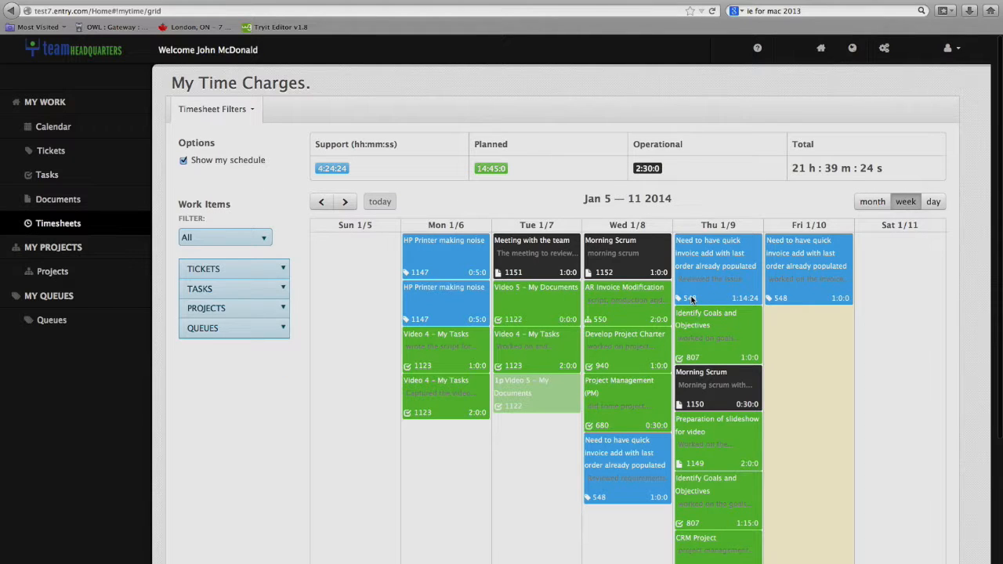
Change the time of ticket 548's Friday 1/10 time charge to 9:00 AM and save it.
{"action": "left_click", "coordinate": [796, 285]}
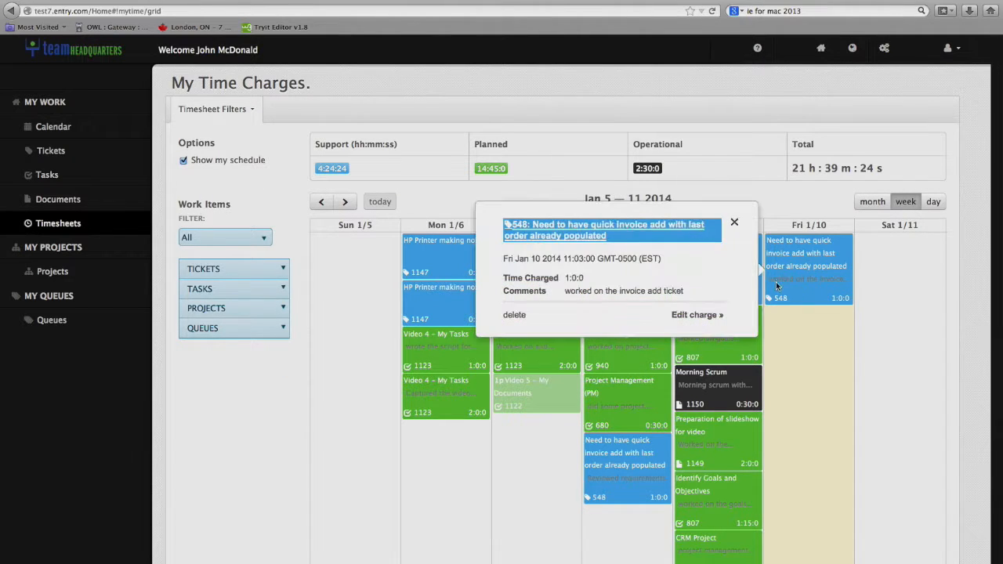
{"action": "left_click", "coordinate": [697, 314]}
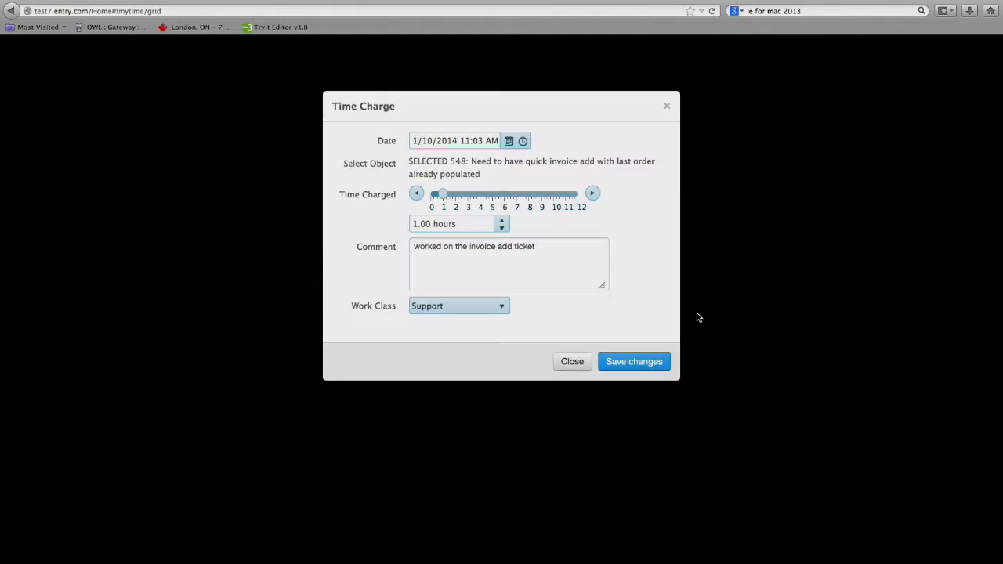
{"action": "left_click", "coordinate": [523, 141]}
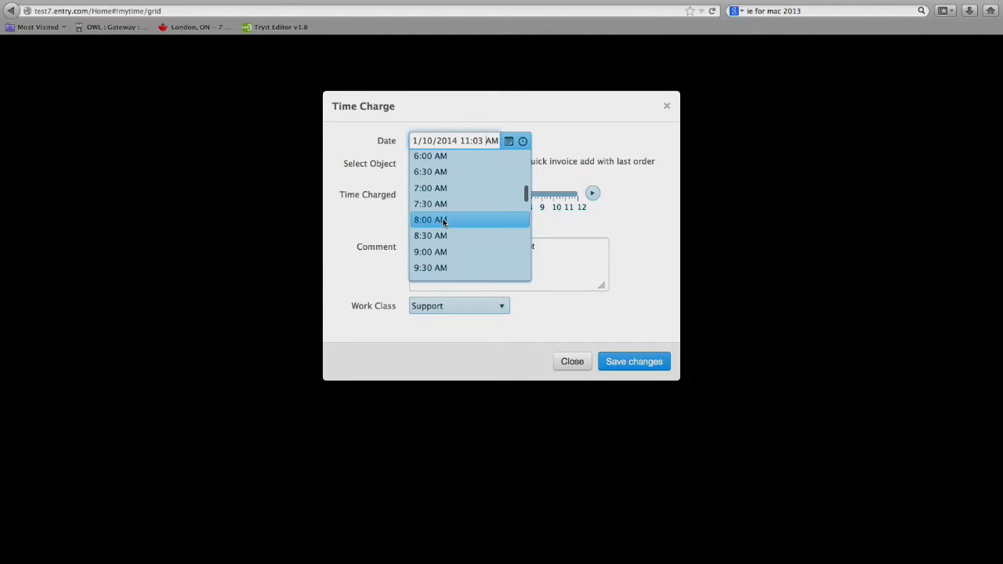
{"action": "left_click", "coordinate": [441, 252]}
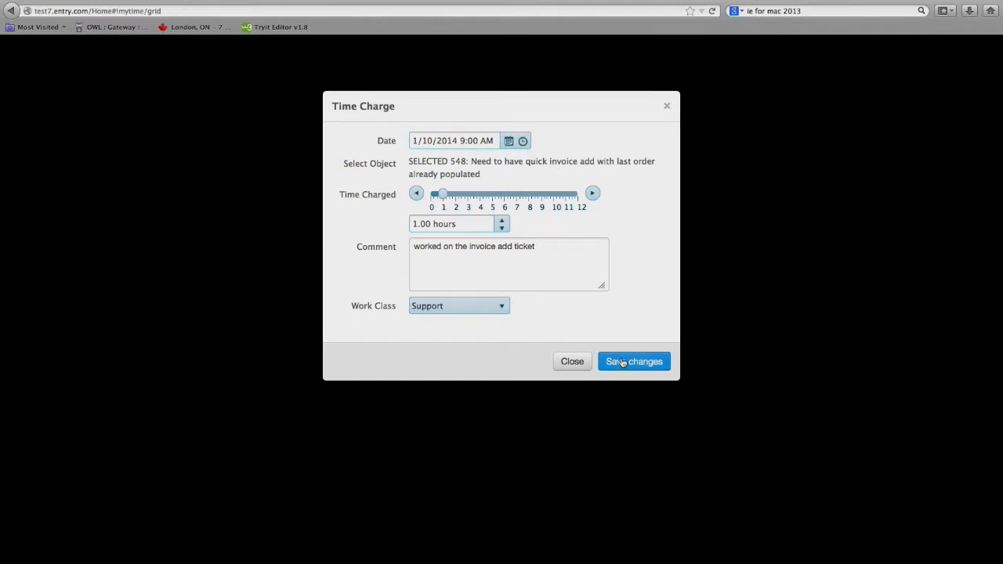
{"action": "left_click", "coordinate": [634, 362]}
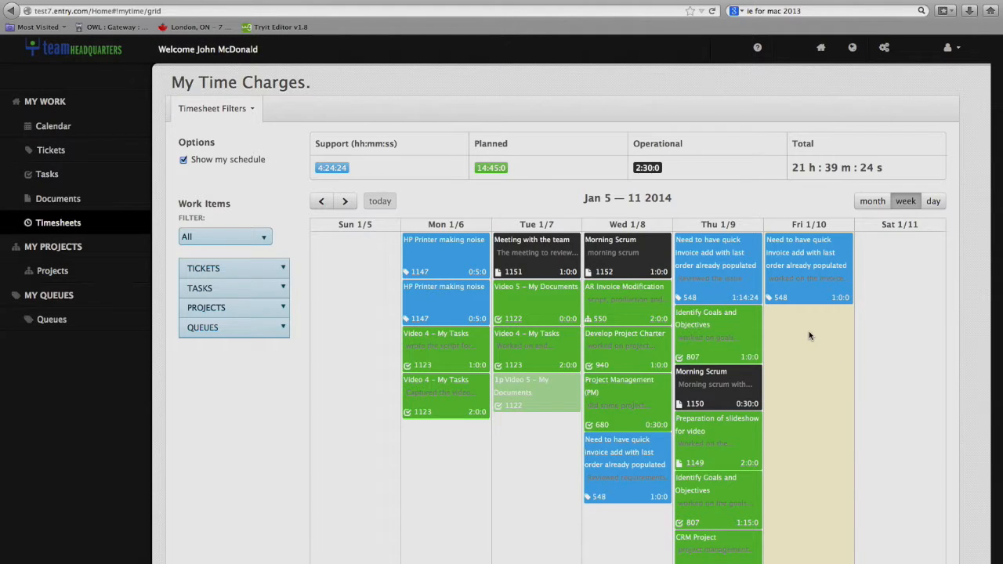
Start a time charge on Friday 1/10 for a new Meeting event named "Morning Scrum" with 1 hour charged.
{"action": "left_click", "coordinate": [809, 335]}
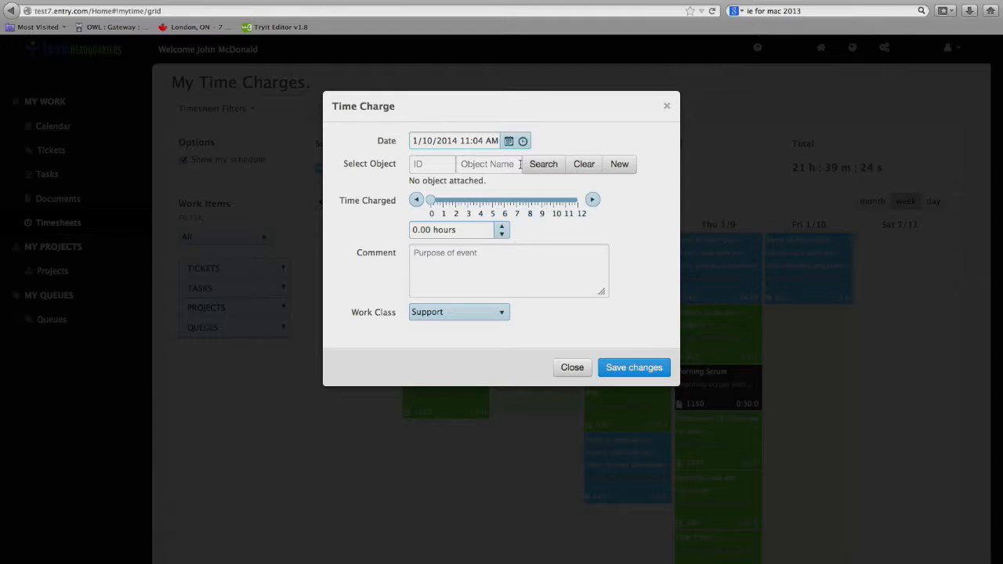
{"action": "left_click", "coordinate": [617, 168]}
{"action": "left_click", "coordinate": [486, 187]}
{"action": "type", "text": "Morning Scrum"}
{"action": "left_click", "coordinate": [459, 212]}
{"action": "left_click", "coordinate": [450, 249]}
{"action": "left_click", "coordinate": [444, 249]}
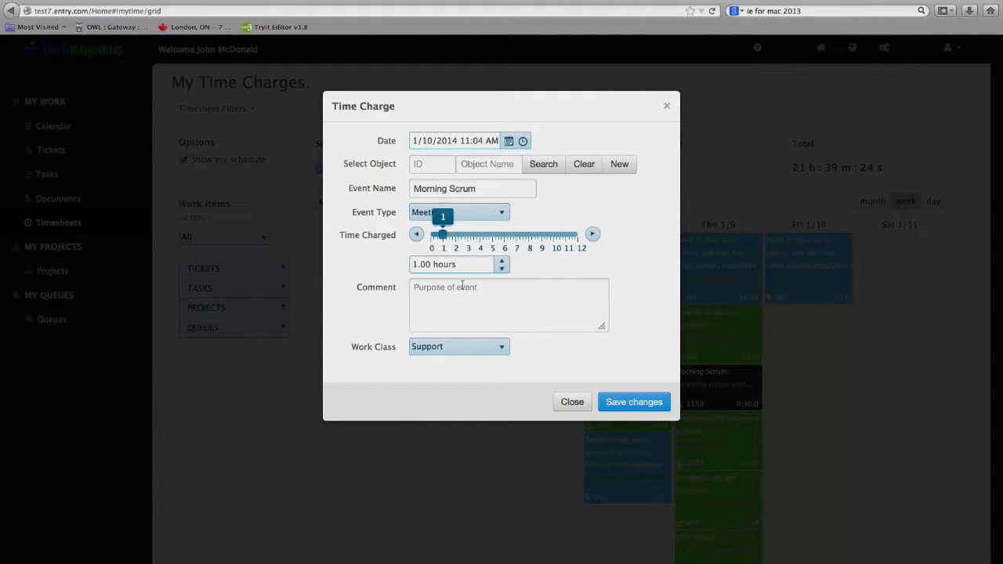
Add the comment "morning scrum", set the work class to Operational and save the time charge.
{"action": "left_click", "coordinate": [456, 295]}
{"action": "type", "text": "morning sc"}
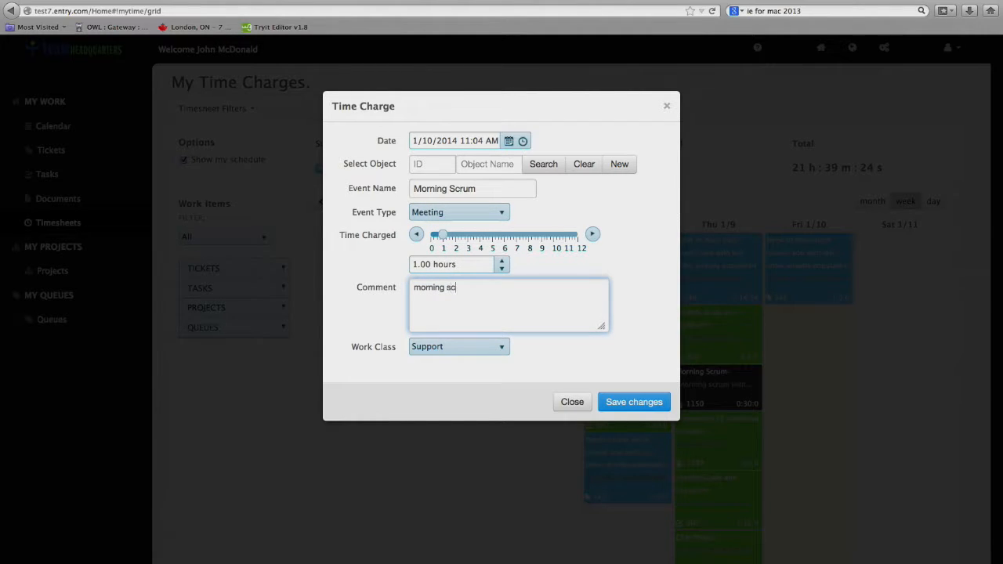
{"action": "type", "text": "rum"}
{"action": "left_click", "coordinate": [470, 345]}
{"action": "left_click", "coordinate": [462, 364]}
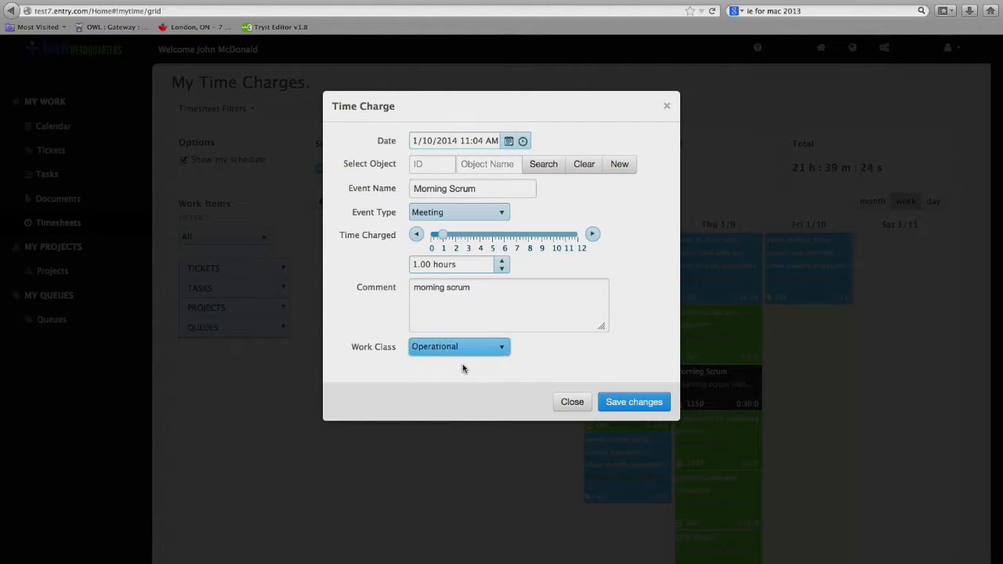
{"action": "left_click", "coordinate": [613, 404]}
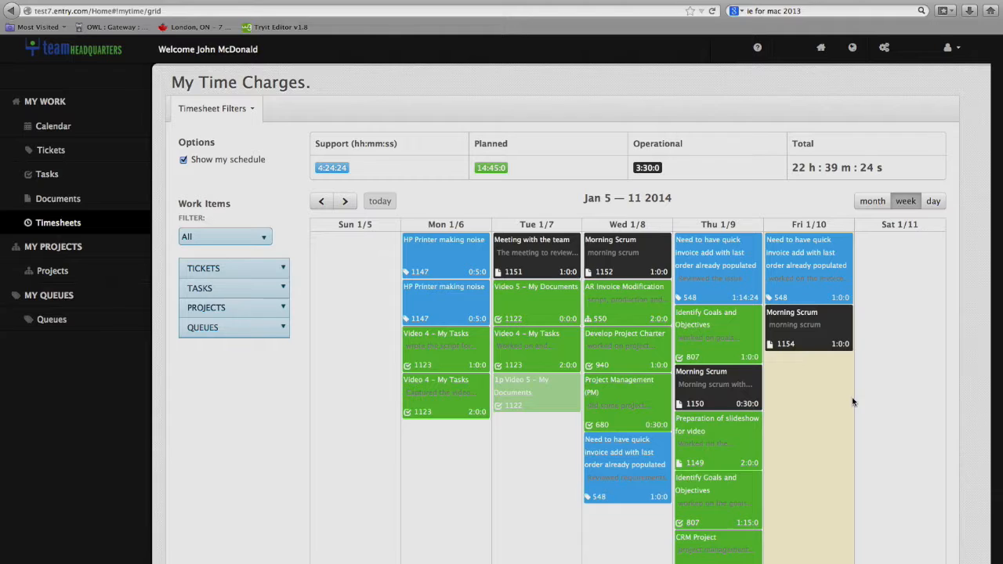
Change the time of Friday's Morning Scrum charge to 8:00 AM and save it.
{"action": "left_click", "coordinate": [811, 333]}
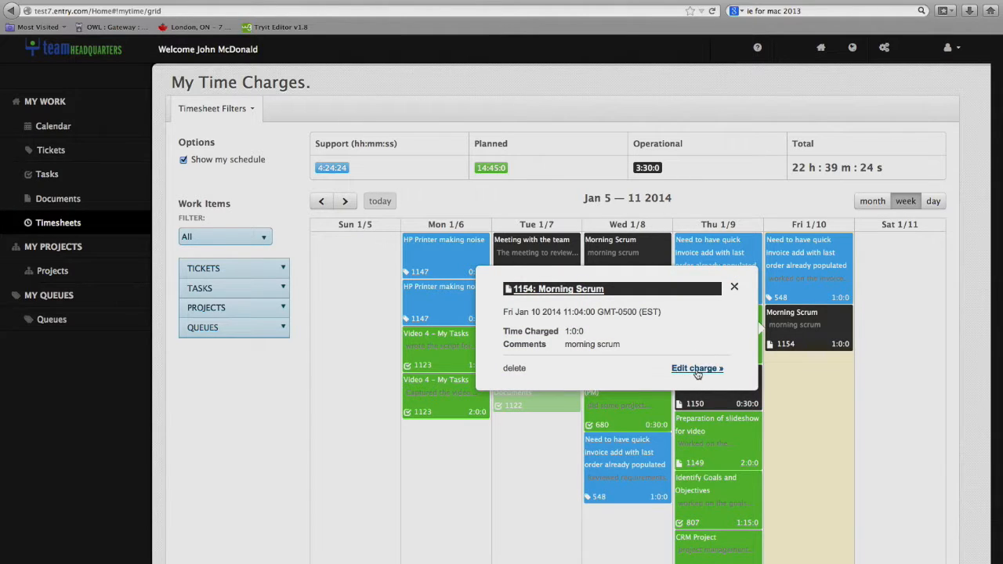
{"action": "left_click", "coordinate": [705, 369]}
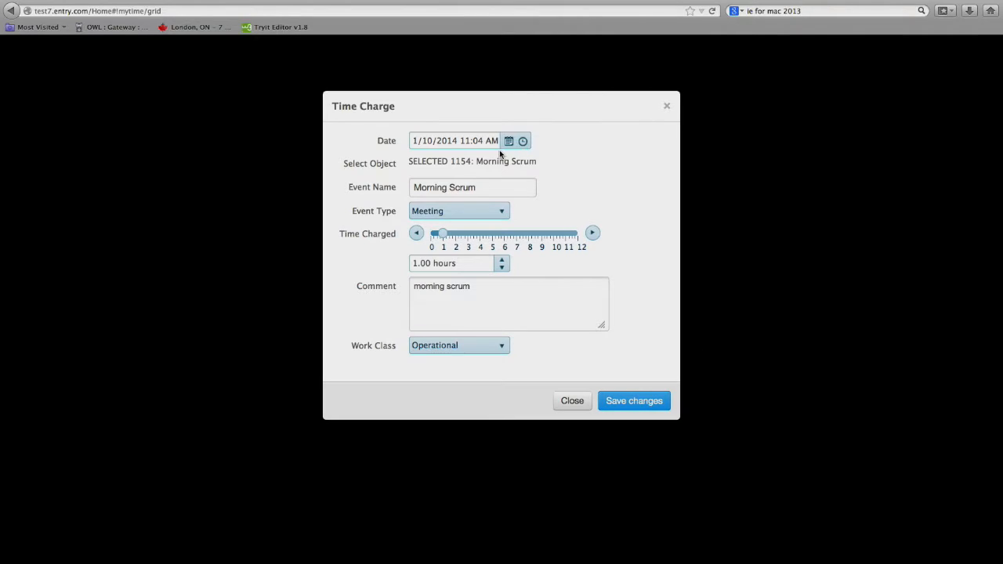
{"action": "left_click", "coordinate": [521, 142]}
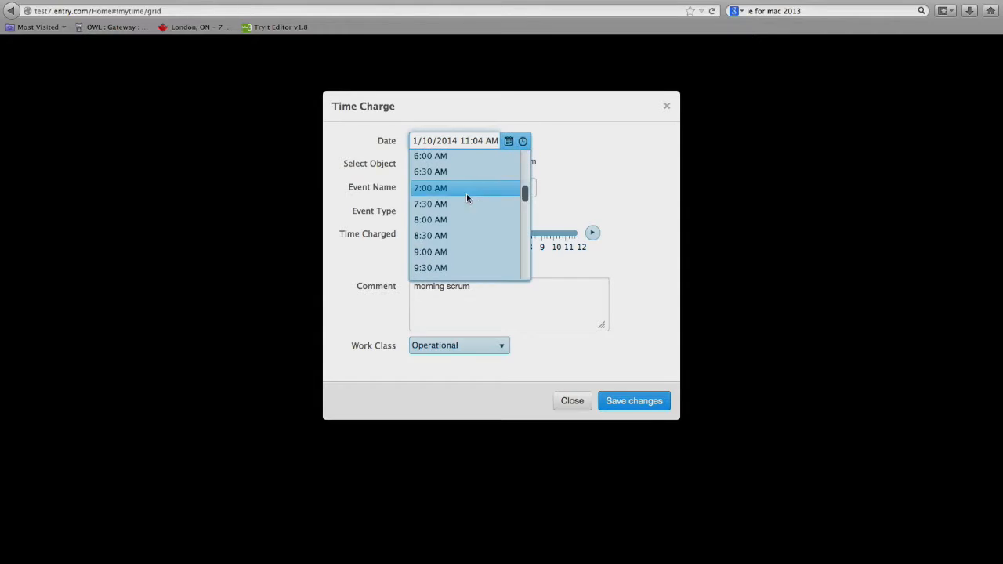
{"action": "left_click", "coordinate": [435, 238]}
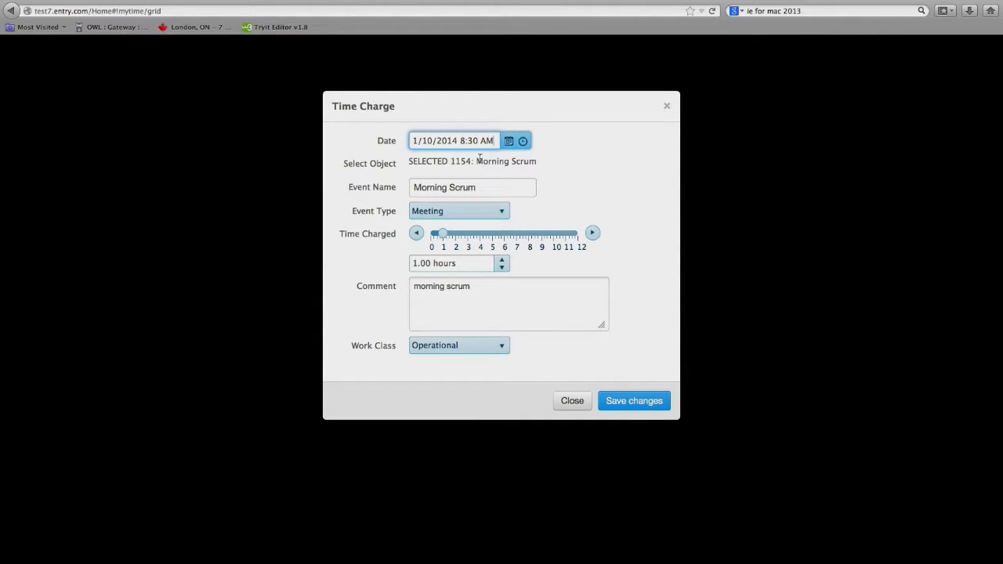
{"action": "left_click", "coordinate": [522, 142]}
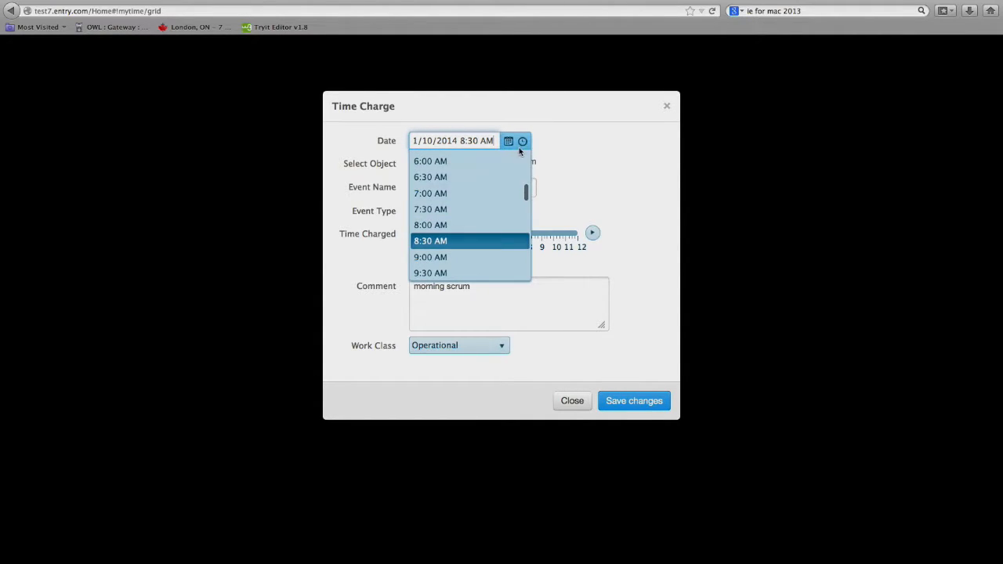
{"action": "left_click", "coordinate": [451, 229]}
{"action": "left_click", "coordinate": [646, 404]}
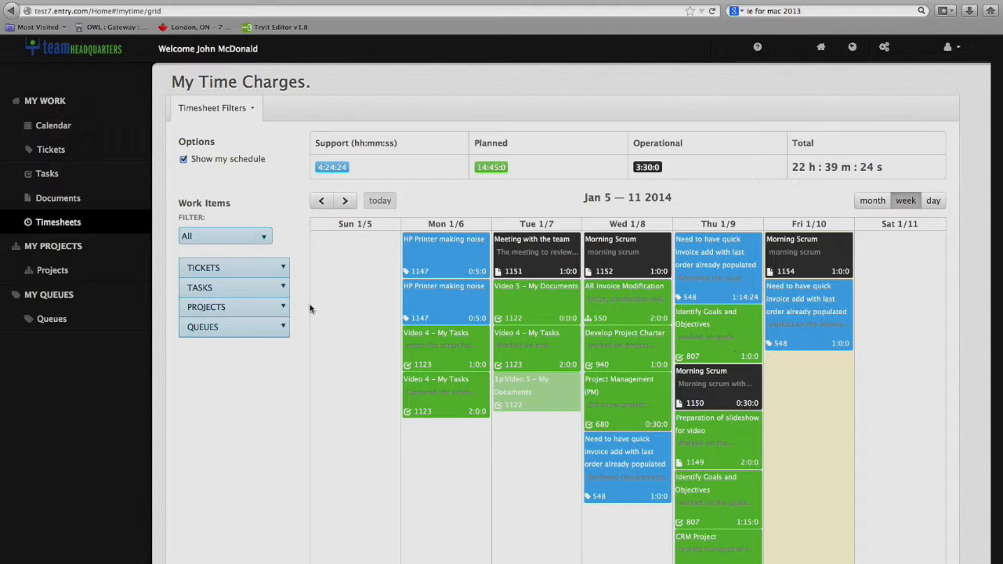
Charge 1 hour to task 807 on Friday 1/10 with the comment "worked on goals and objectives" and save it.
{"action": "left_click", "coordinate": [258, 288]}
{"action": "mouse_move", "coordinate": [218, 322]}
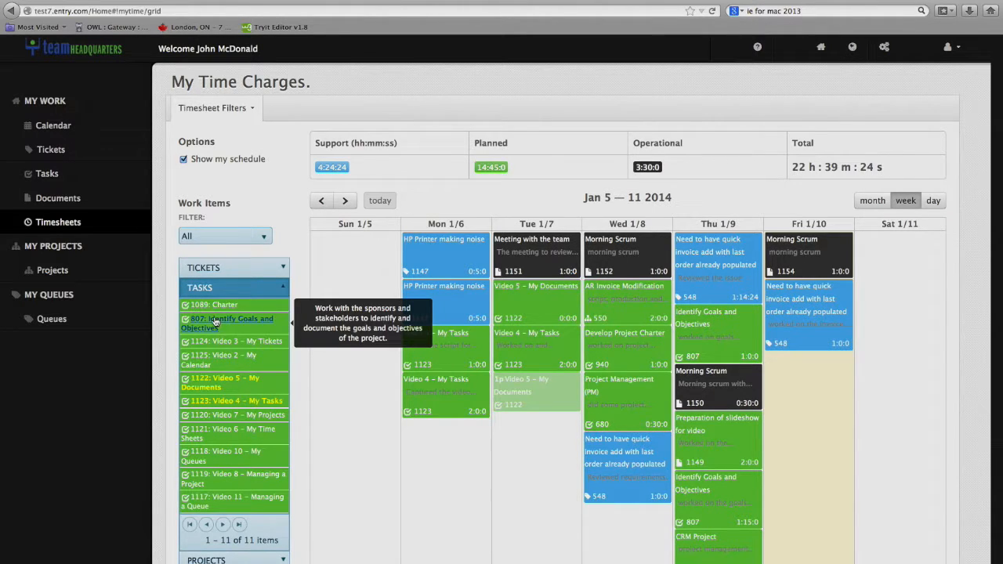
{"action": "left_click_drag", "start_coordinate": [219, 322], "coordinate": [791, 371]}
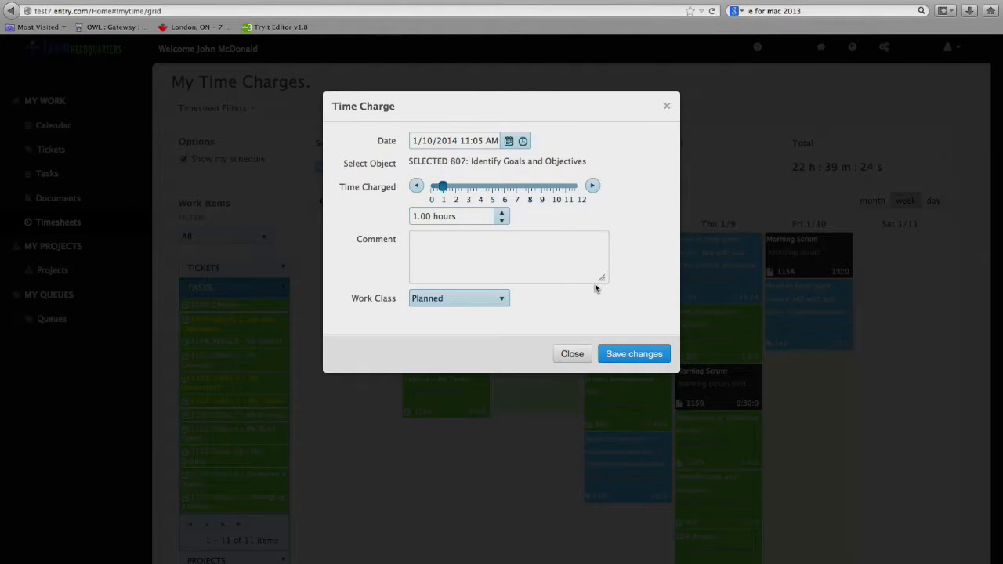
{"action": "left_click", "coordinate": [446, 242]}
{"action": "type", "text": "worked on goals and objectives"}
{"action": "left_click", "coordinate": [620, 354]}
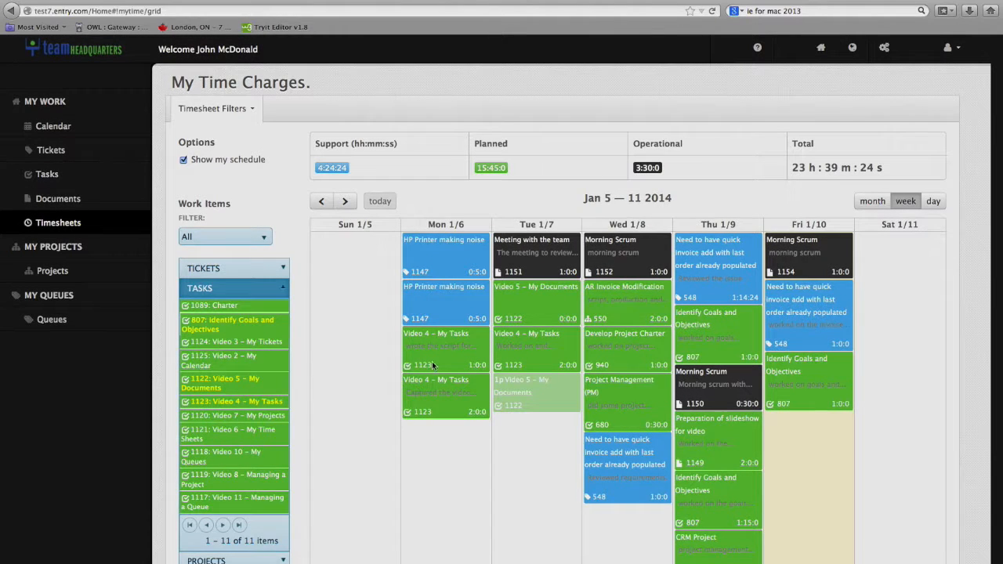
Start a time charge on Friday 1/10 for project 1081, CRM Project, and set its time to 10:00 AM.
{"action": "scroll", "coordinate": [280, 377], "scroll_direction": "down", "scroll_amount": 3}
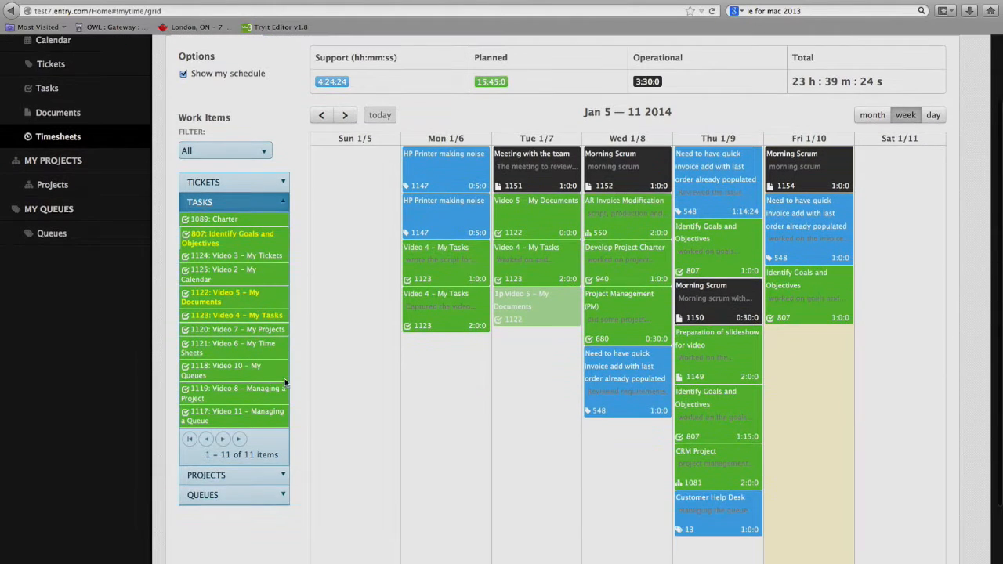
{"action": "left_click", "coordinate": [246, 474]}
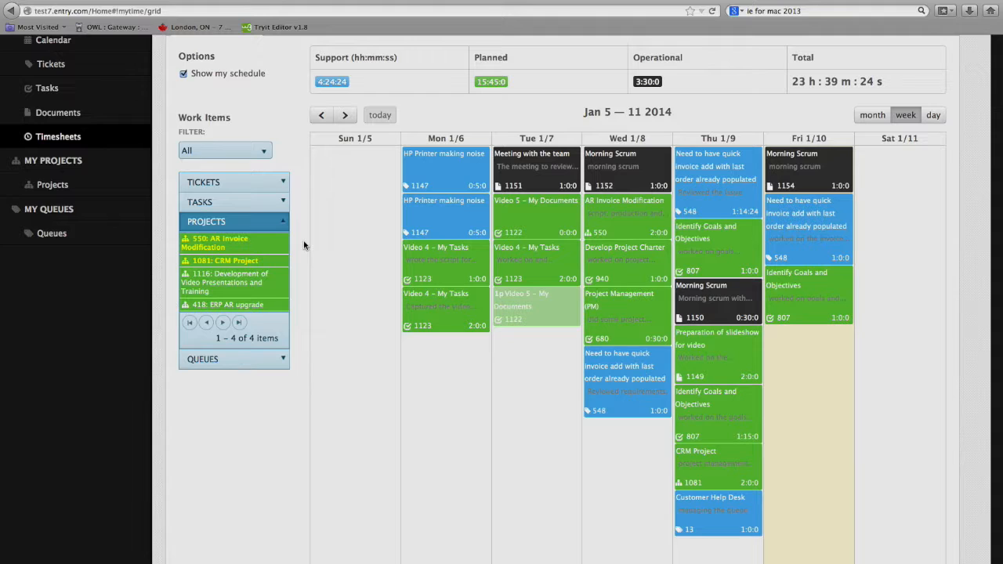
{"action": "scroll", "coordinate": [304, 246], "scroll_direction": "up", "scroll_amount": 1}
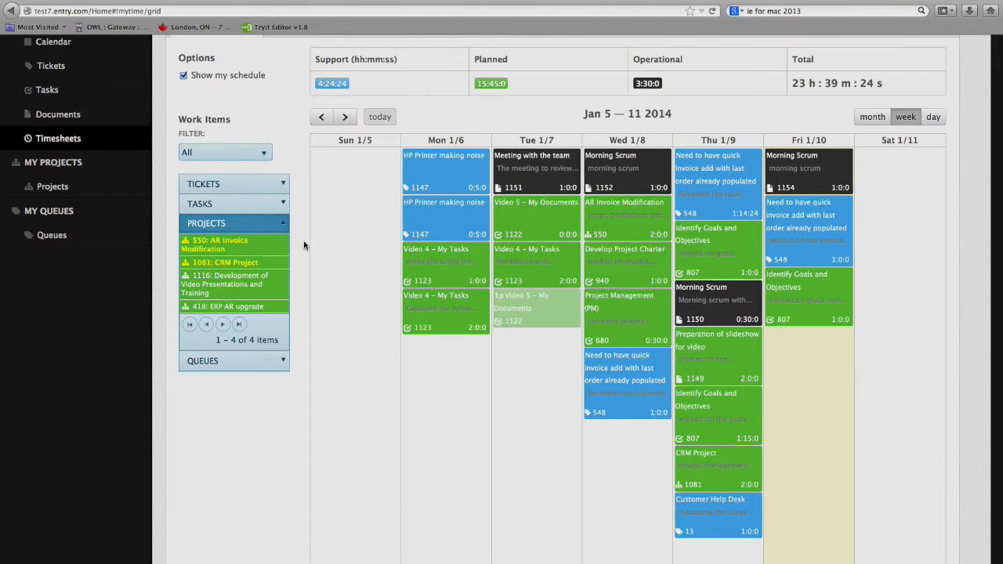
{"action": "left_click_drag", "start_coordinate": [225, 263], "coordinate": [781, 338]}
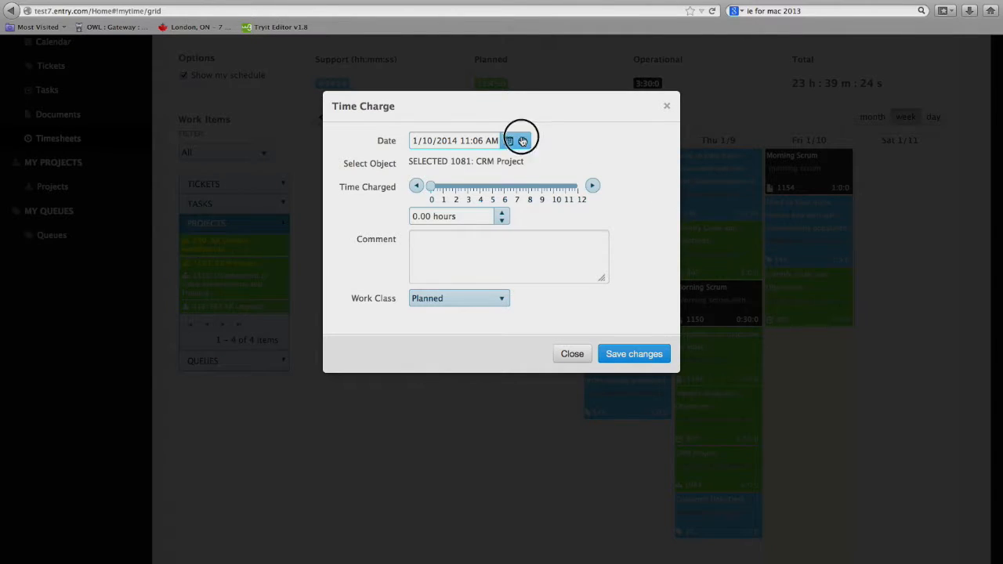
{"action": "left_click", "coordinate": [523, 141]}
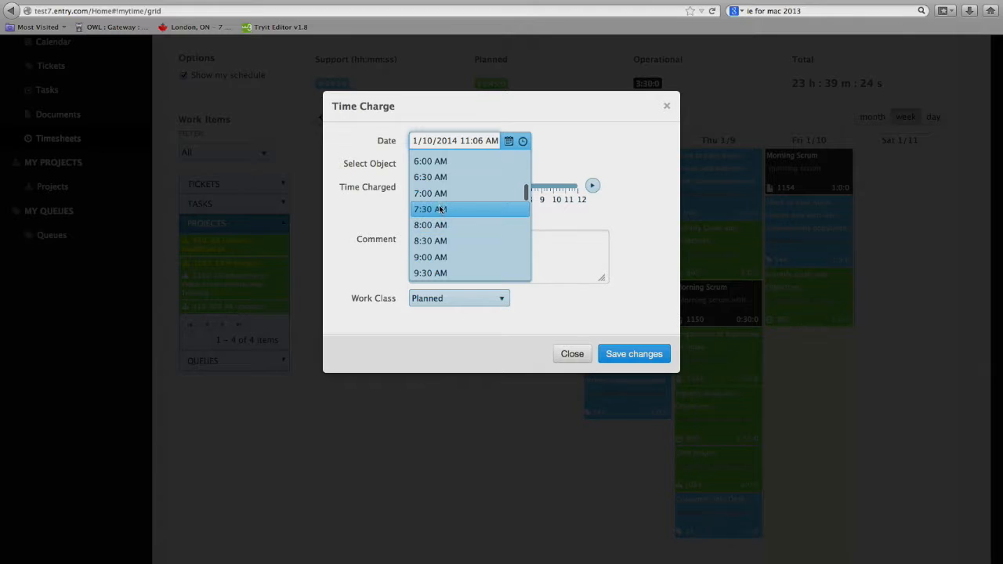
{"action": "scroll", "coordinate": [434, 276], "scroll_direction": "down", "scroll_amount": 1}
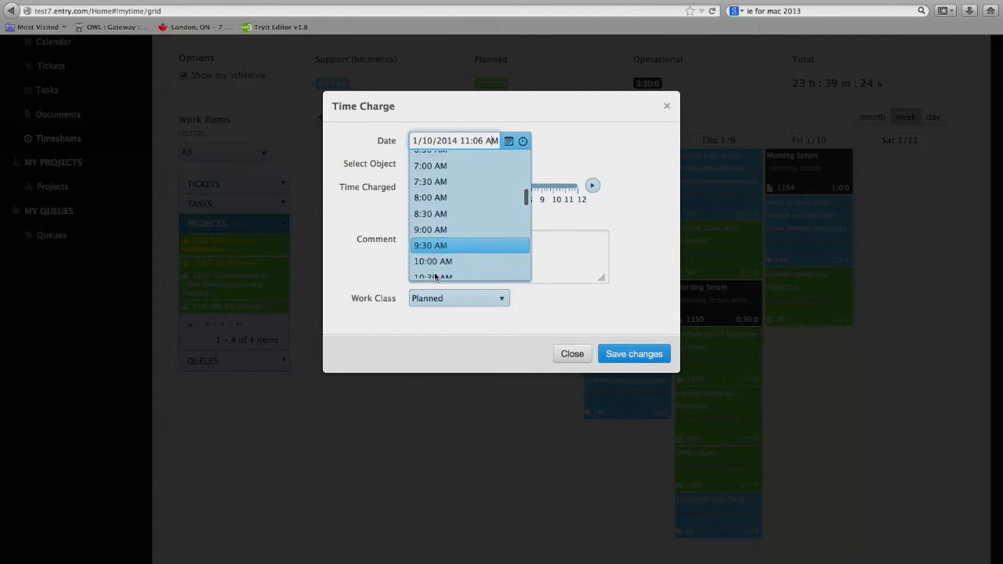
{"action": "left_click", "coordinate": [436, 260]}
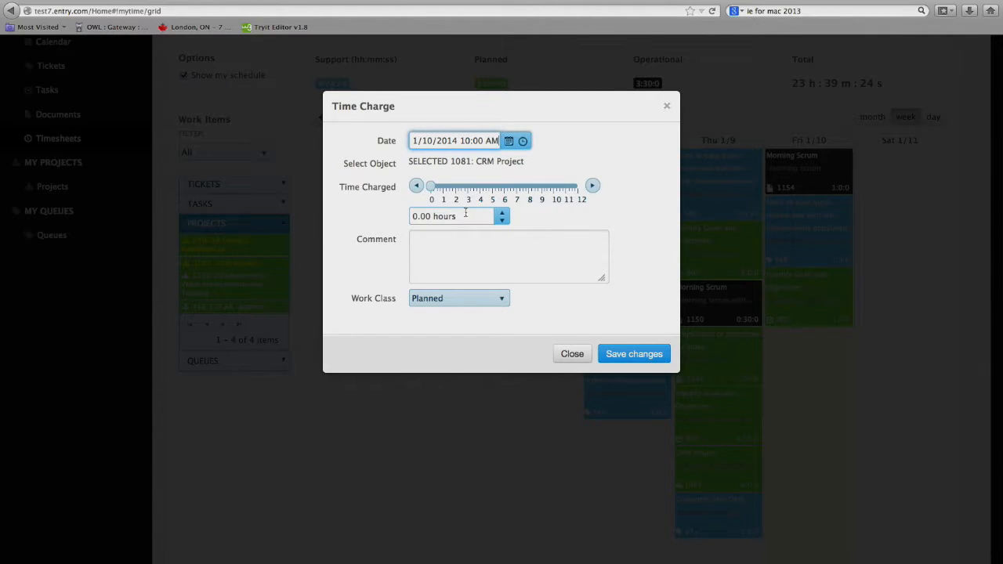
Set the CRM Project charge to 1 hour with the comment "Worked on project management" and save it.
{"action": "left_click", "coordinate": [443, 196]}
{"action": "left_click", "coordinate": [445, 235]}
{"action": "type", "text": "Worked on project management"}
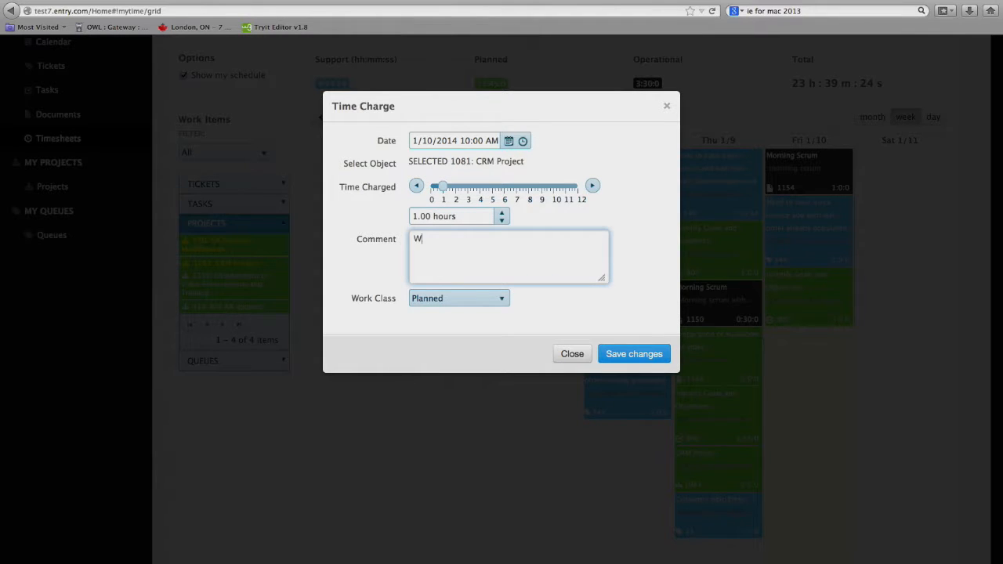
{"action": "left_click", "coordinate": [632, 354]}
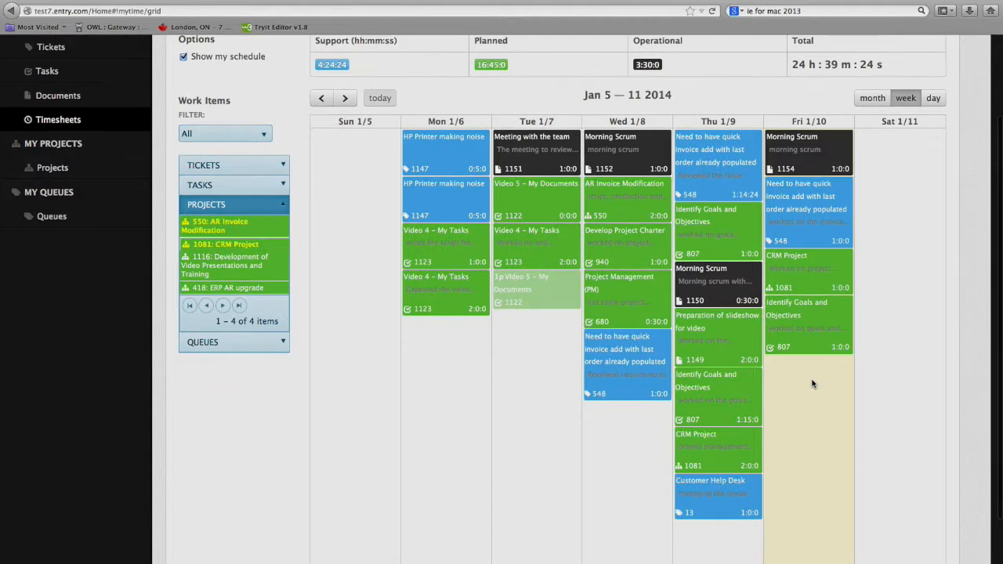
Open the CRM Project from its Friday 1/10 time charge, view its time tracking entries and close it.
{"action": "scroll", "coordinate": [812, 384], "scroll_direction": "down", "scroll_amount": 1}
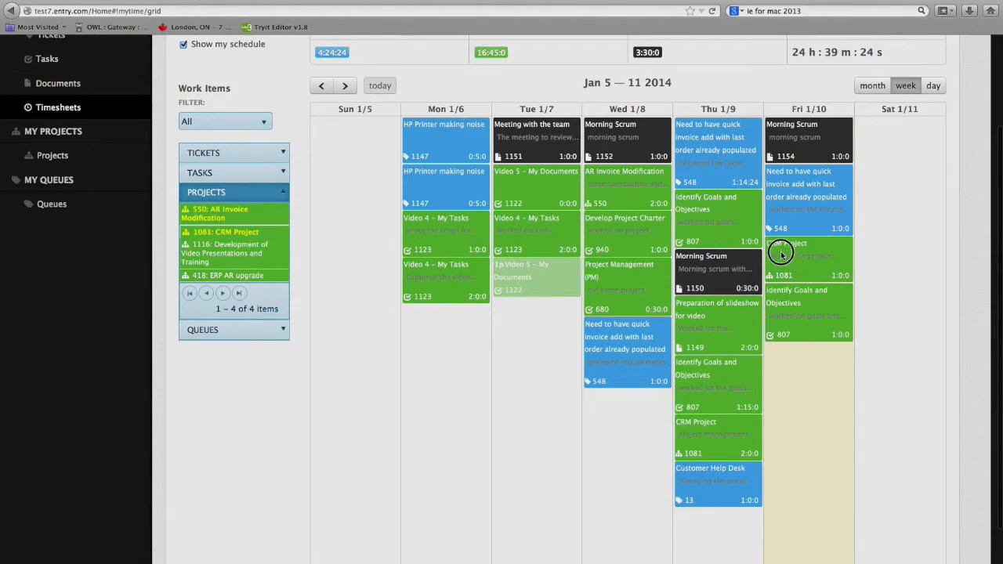
{"action": "left_click", "coordinate": [780, 254]}
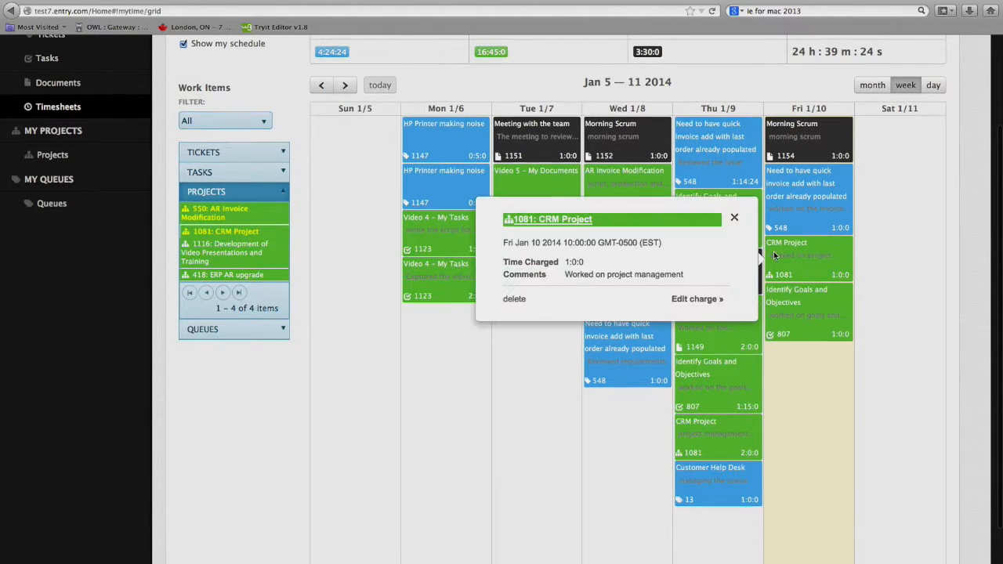
{"action": "left_click", "coordinate": [558, 222]}
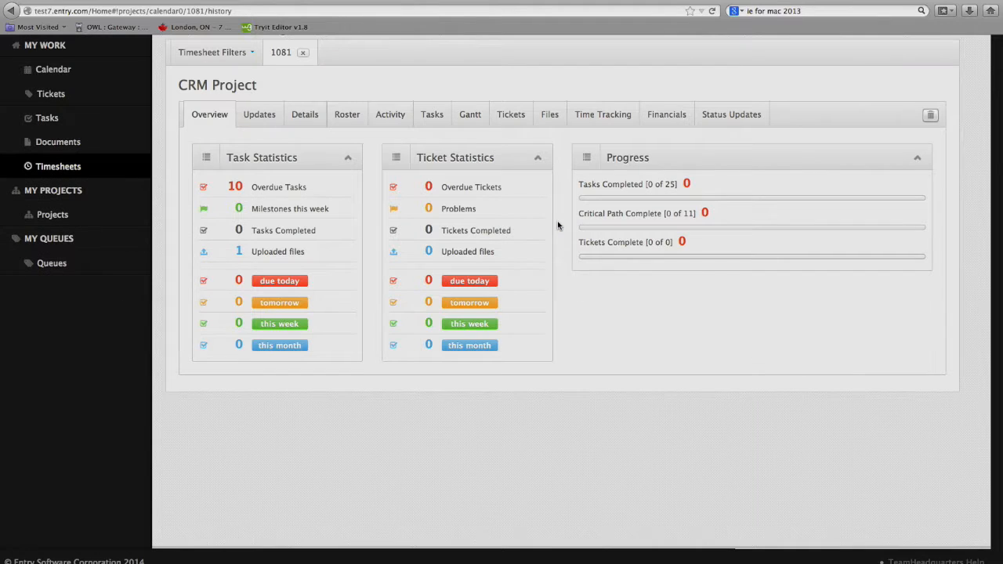
{"action": "left_click", "coordinate": [616, 114]}
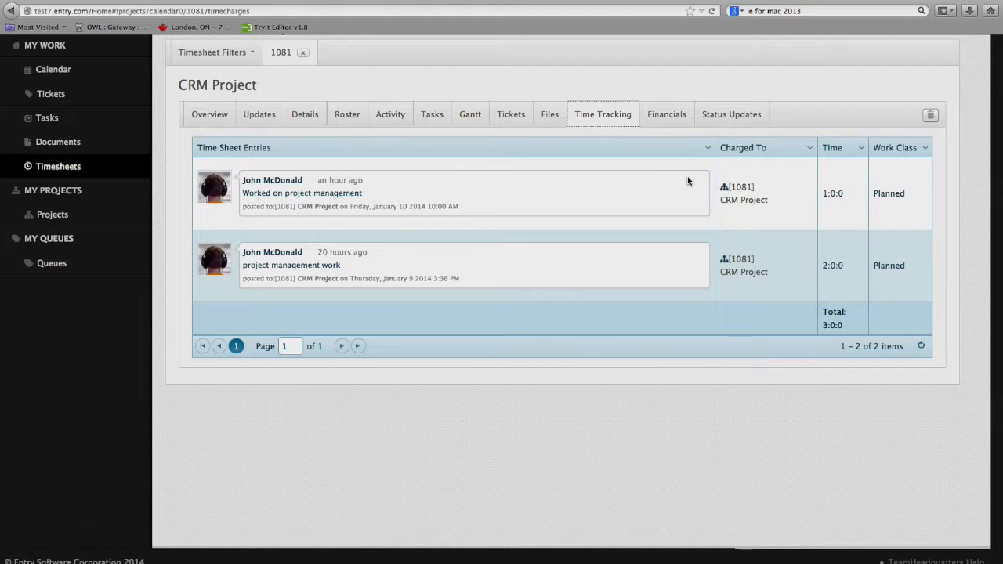
{"action": "left_click", "coordinate": [303, 53]}
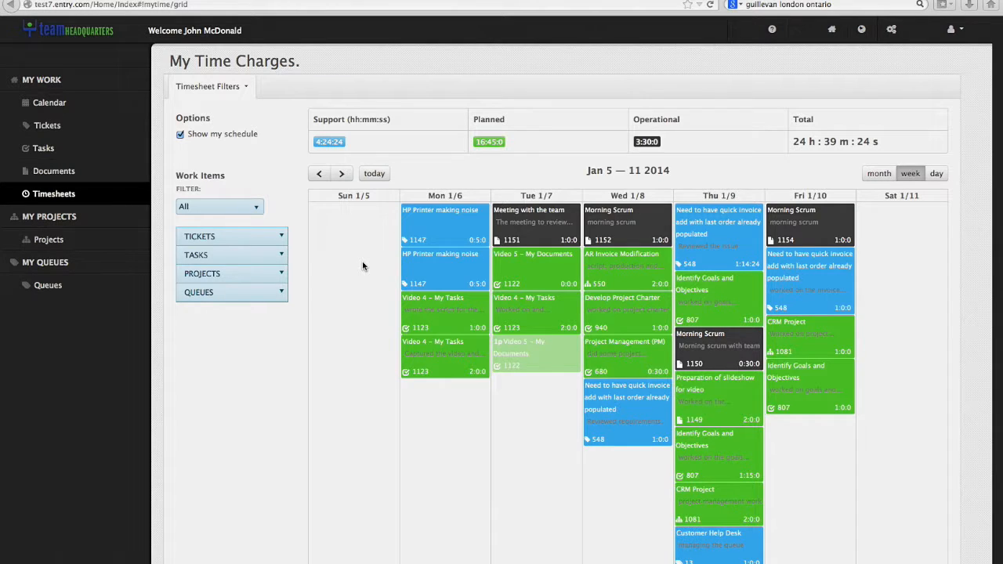
Look through the work items available for time charges under tickets, tasks, projects and queues.
{"action": "left_click", "coordinate": [220, 236]}
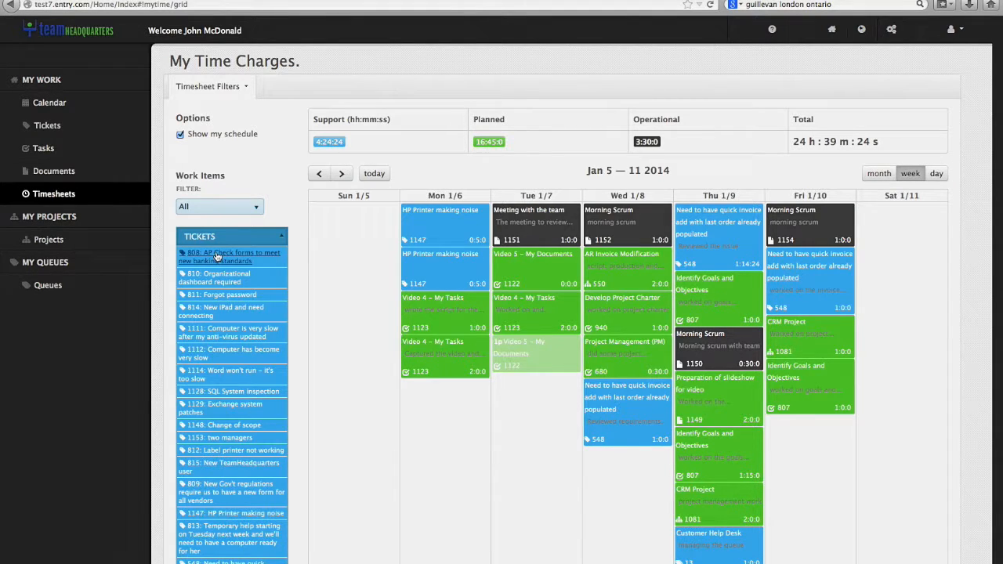
{"action": "left_click", "coordinate": [217, 257]}
{"action": "mouse_move", "coordinate": [214, 257]}
{"action": "left_mouse_down"}
{"action": "mouse_move", "coordinate": [517, 288]}
{"action": "mouse_move", "coordinate": [865, 436]}
{"action": "mouse_move", "coordinate": [807, 436]}
{"action": "mouse_move", "coordinate": [663, 376]}
{"action": "mouse_move", "coordinate": [224, 256]}
{"action": "left_mouse_up"}
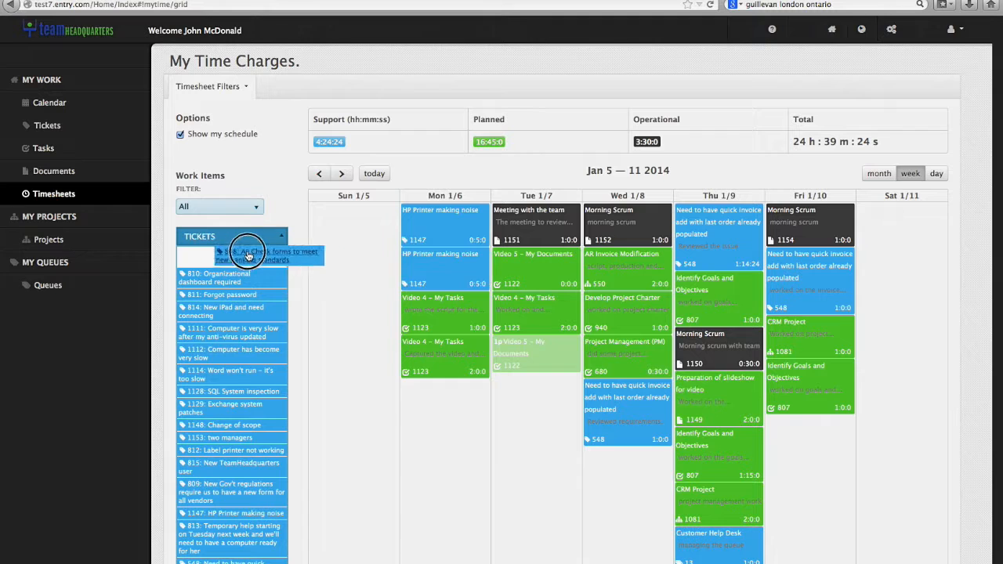
{"action": "scroll", "coordinate": [229, 261], "scroll_direction": "down", "scroll_amount": 2}
{"action": "scroll", "coordinate": [230, 261], "scroll_direction": "down", "scroll_amount": 3}
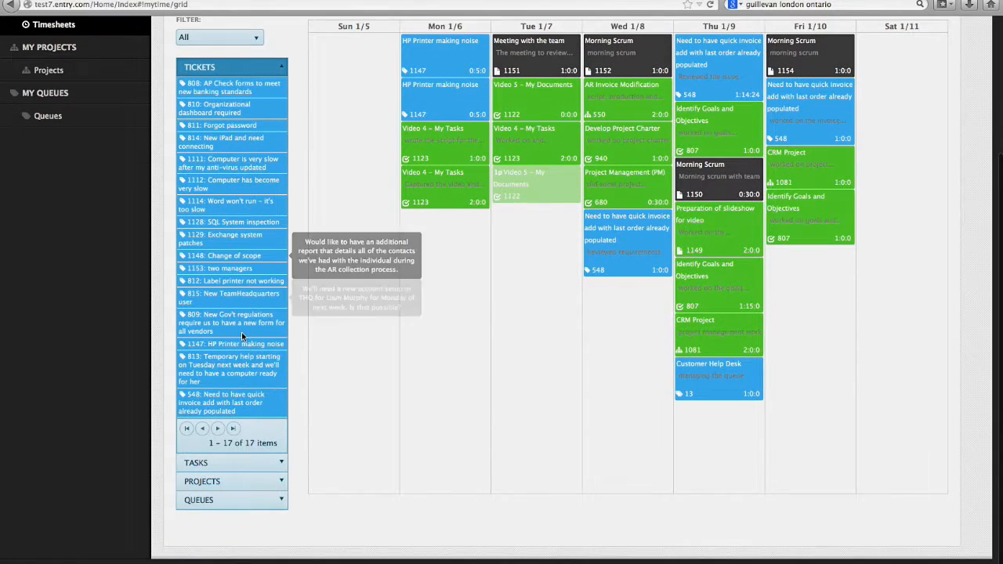
{"action": "left_click", "coordinate": [278, 463]}
{"action": "left_click_drag", "start_coordinate": [211, 232], "coordinate": [177, 266]}
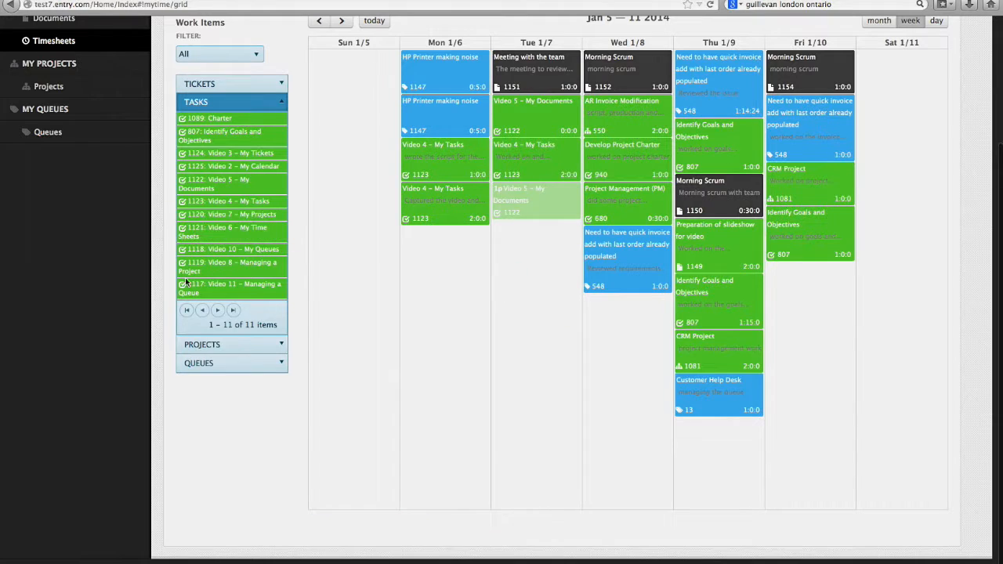
{"action": "left_click", "coordinate": [244, 345]}
{"action": "left_click_drag", "start_coordinate": [227, 185], "coordinate": [220, 139]}
{"action": "left_click", "coordinate": [196, 237]}
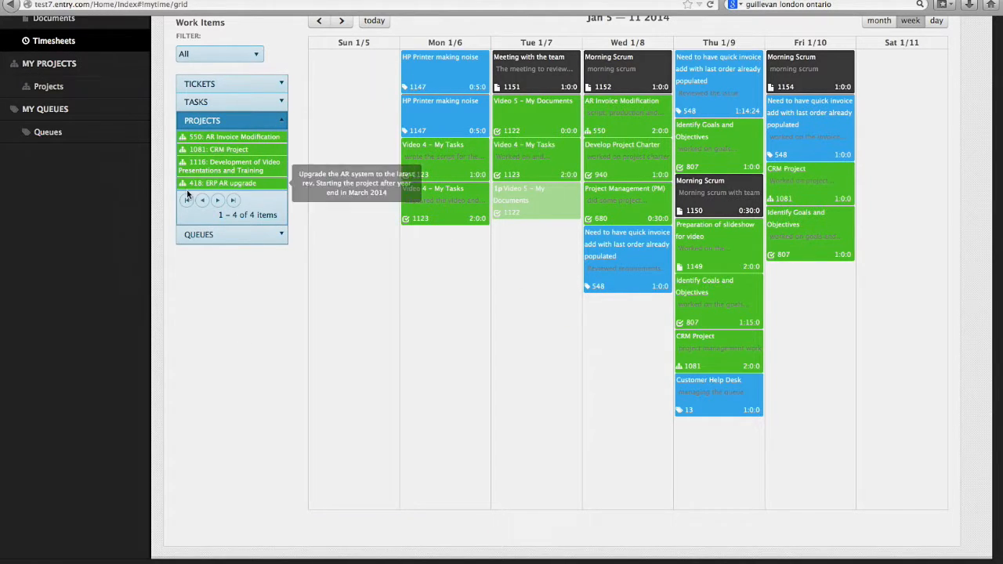
{"action": "mouse_move", "coordinate": [208, 178]}
{"action": "left_mouse_down"}
{"action": "mouse_move", "coordinate": [307, 186]}
{"action": "mouse_move", "coordinate": [450, 302]}
{"action": "mouse_move", "coordinate": [214, 188]}
{"action": "left_mouse_up"}
{"action": "scroll", "coordinate": [803, 345], "scroll_direction": "up", "scroll_amount": 1}
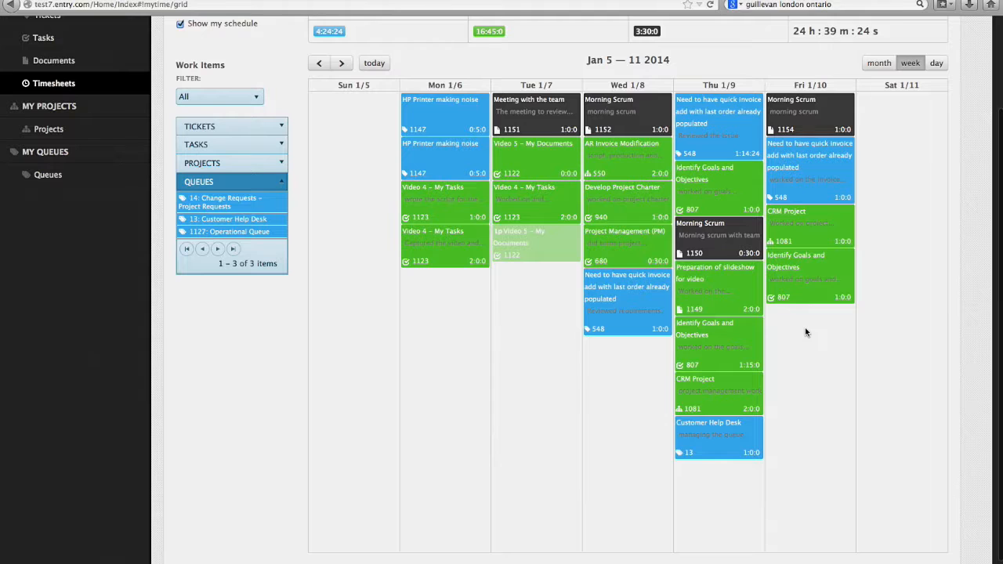
Open a blank time charge on Friday 1/10, view its work class options and close it without saving.
{"action": "left_click", "coordinate": [806, 329]}
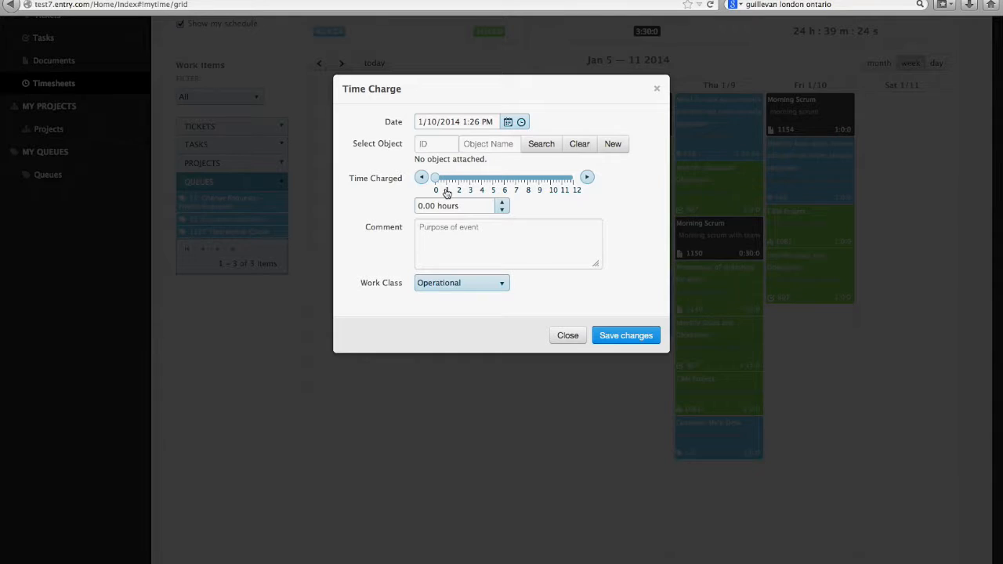
{"action": "left_click", "coordinate": [473, 289]}
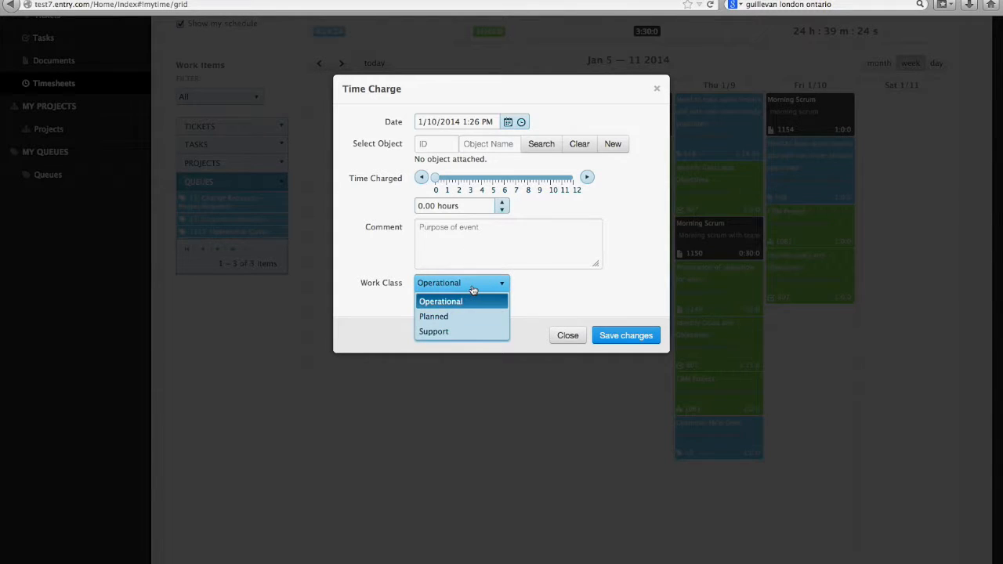
{"action": "left_click", "coordinate": [476, 288]}
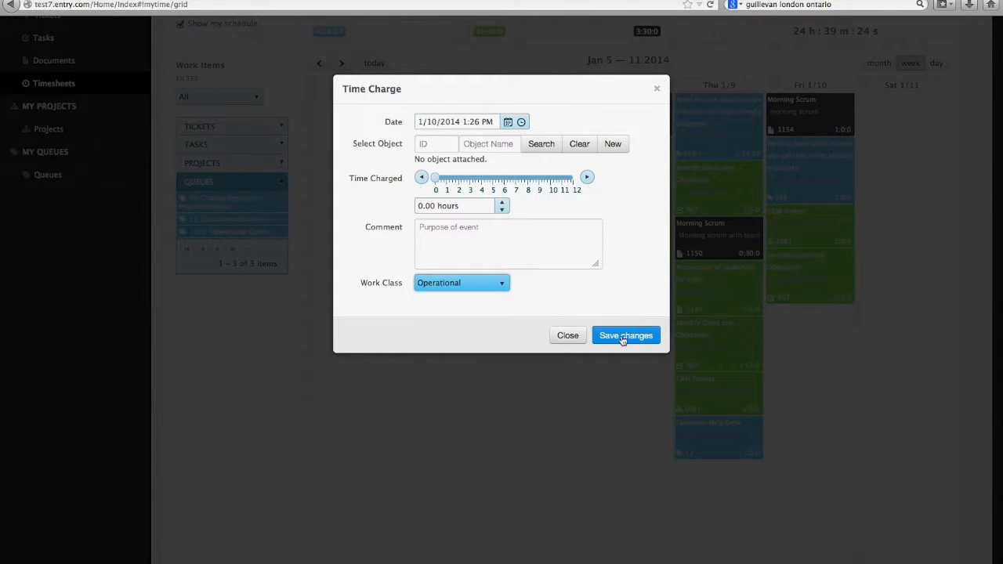
{"action": "left_click", "coordinate": [567, 335]}
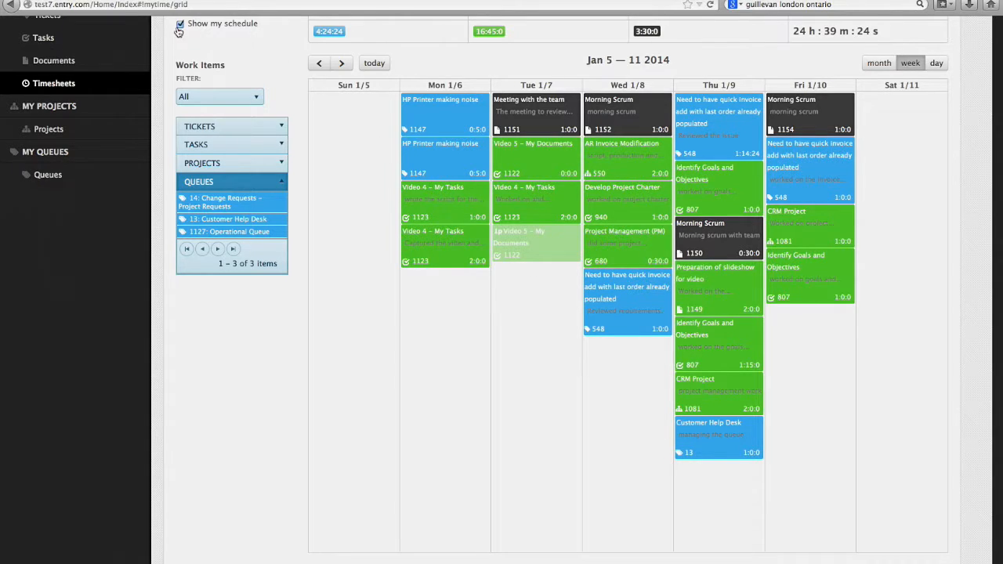
Return to the Show my schedule option of the timesheet filters.
{"action": "scroll", "coordinate": [179, 30], "scroll_direction": "up", "scroll_amount": 2}
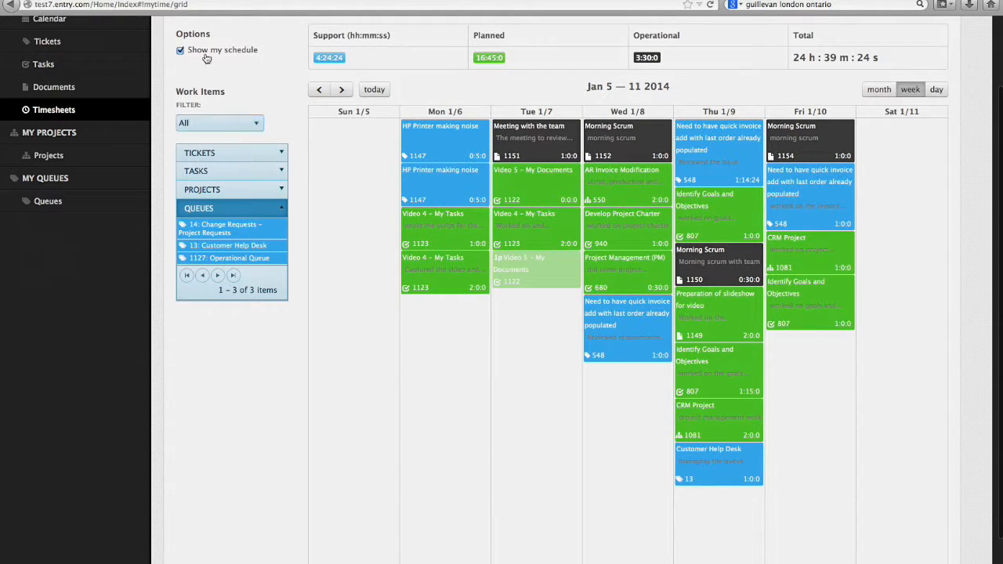
{"action": "scroll", "coordinate": [181, 53], "scroll_direction": "up", "scroll_amount": 1}
{"action": "scroll", "coordinate": [181, 53], "scroll_direction": "up", "scroll_amount": 1}
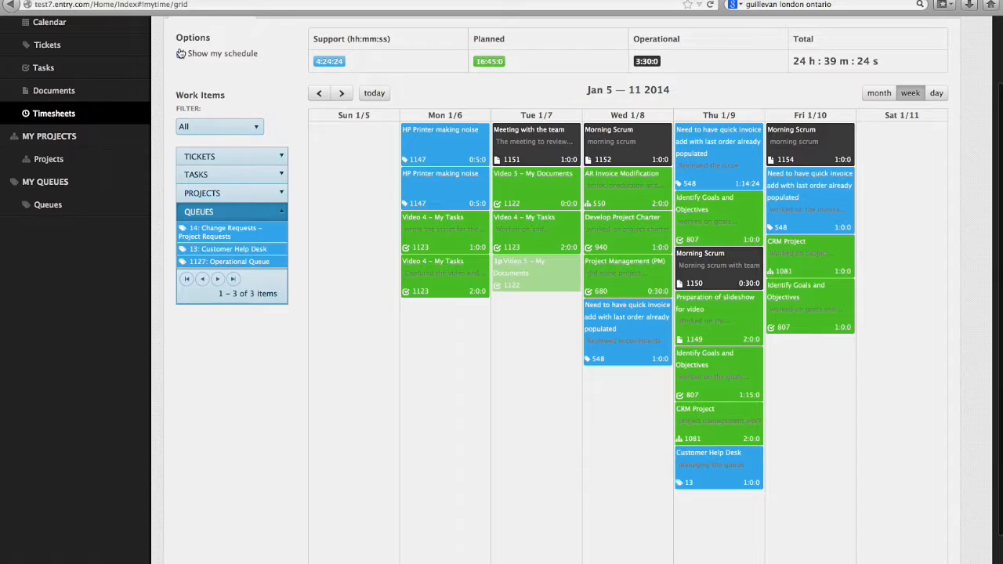